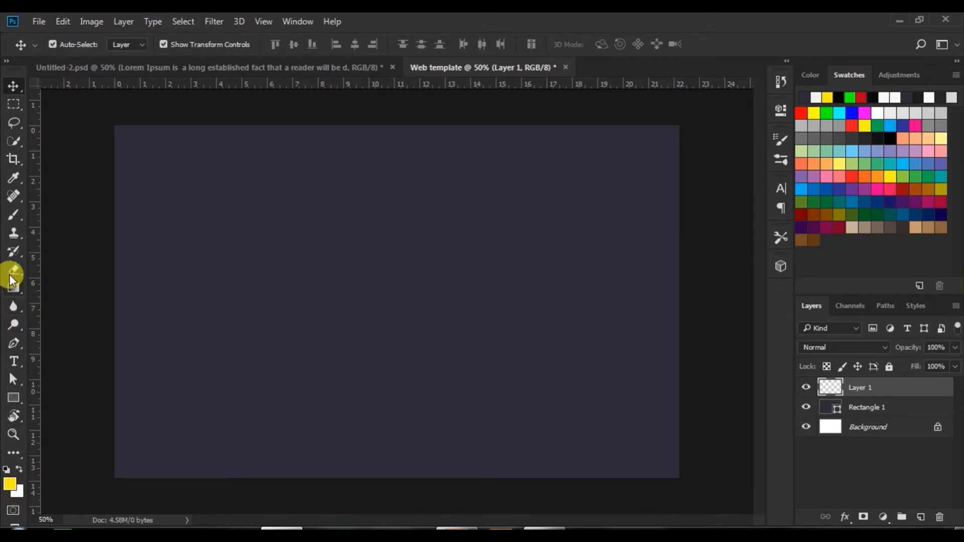
# Paint scattered yellow bokeh dots over the banner's right half with the Brush at sizes 500 and 400
pyautogui.click(12, 217)
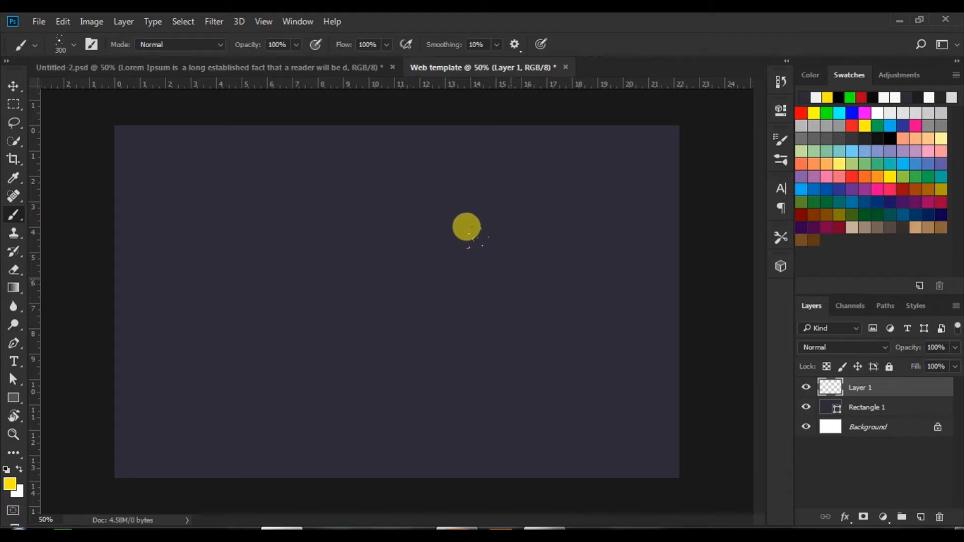
pyautogui.press(']')
pyautogui.press(']')
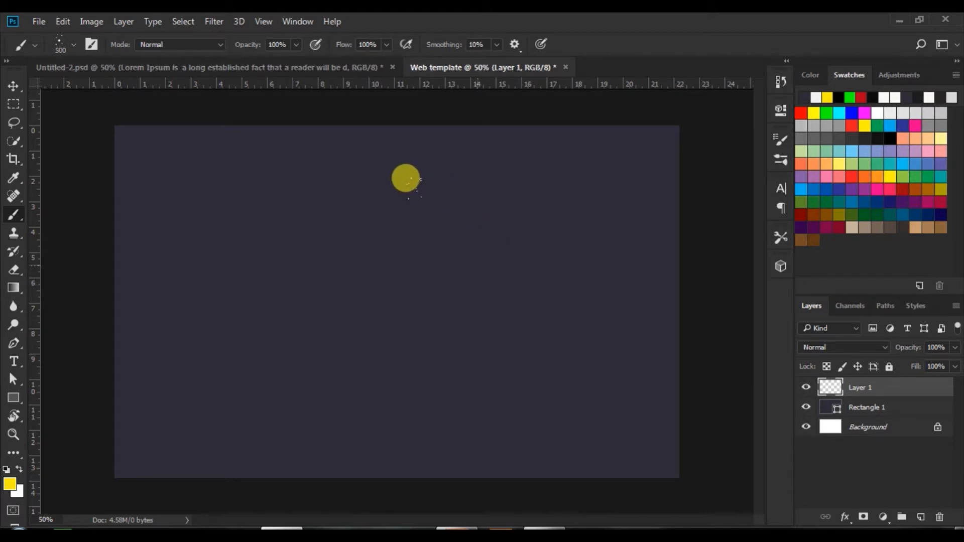
pyautogui.click(405, 179)
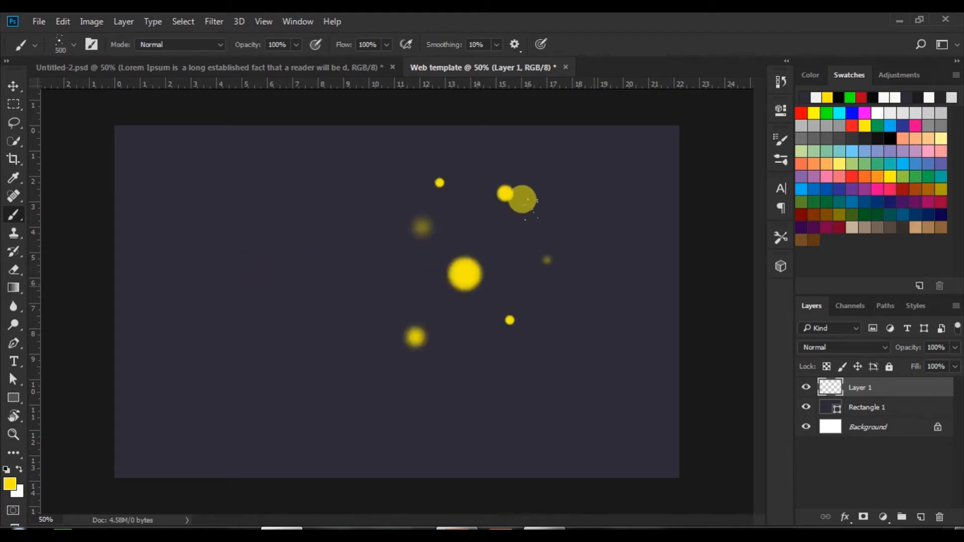
pyautogui.press('[')
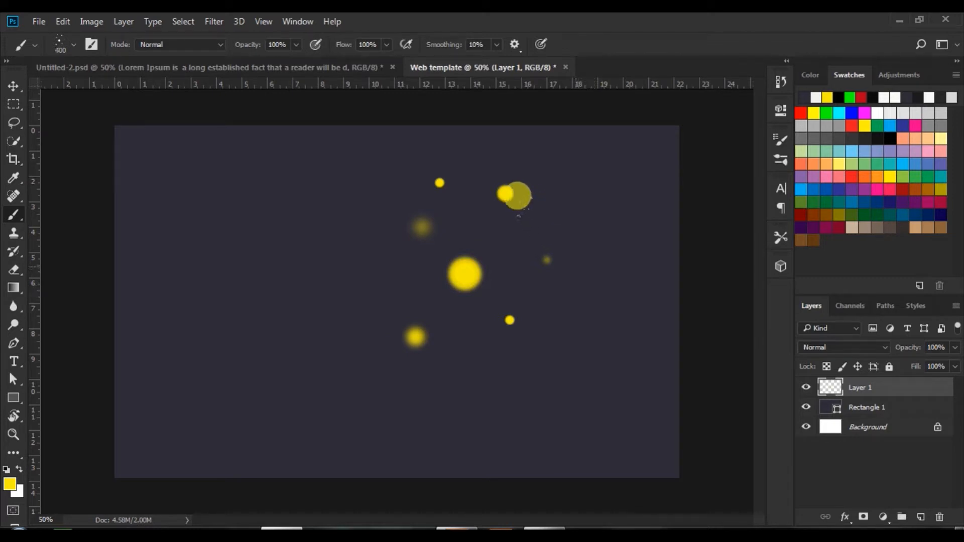
pyautogui.click(524, 189)
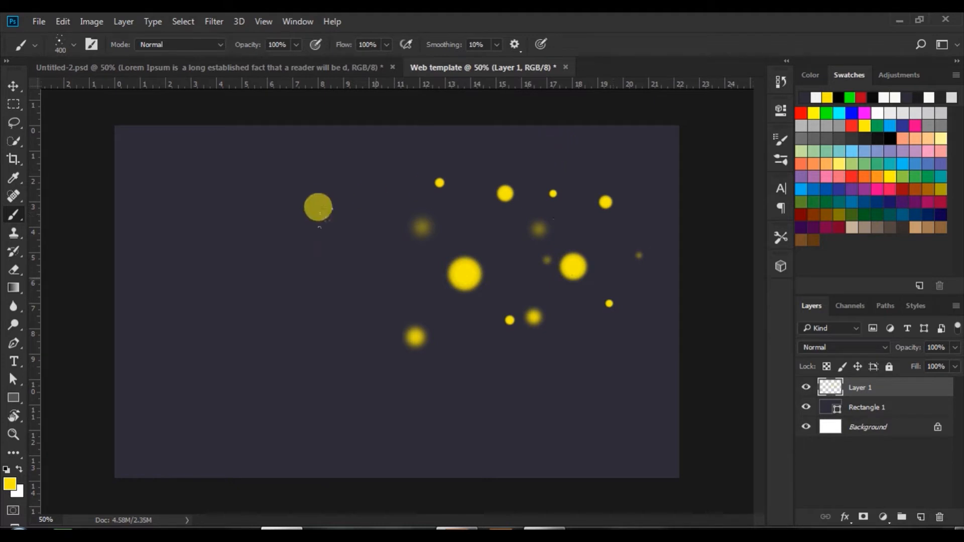
# Add three clusters of smaller yellow dots among the existing ones with the brush size reduced to 200
pyautogui.press('[')
pyautogui.press('[')
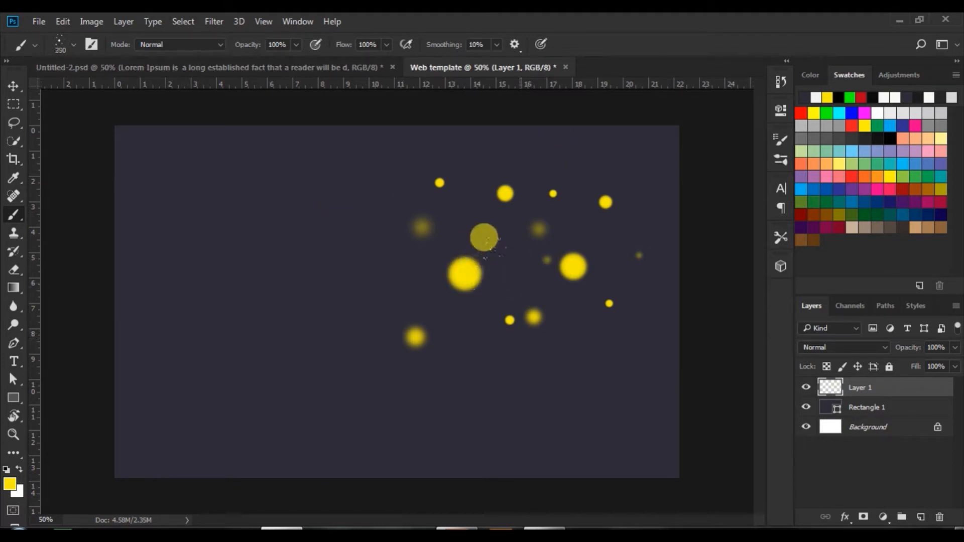
pyautogui.click(503, 267)
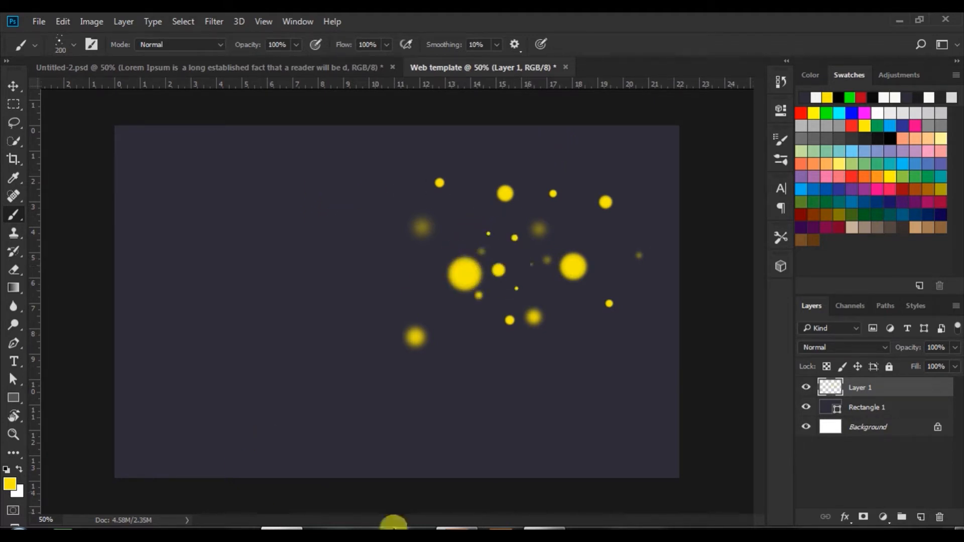
pyautogui.click(620, 253)
pyautogui.click(408, 267)
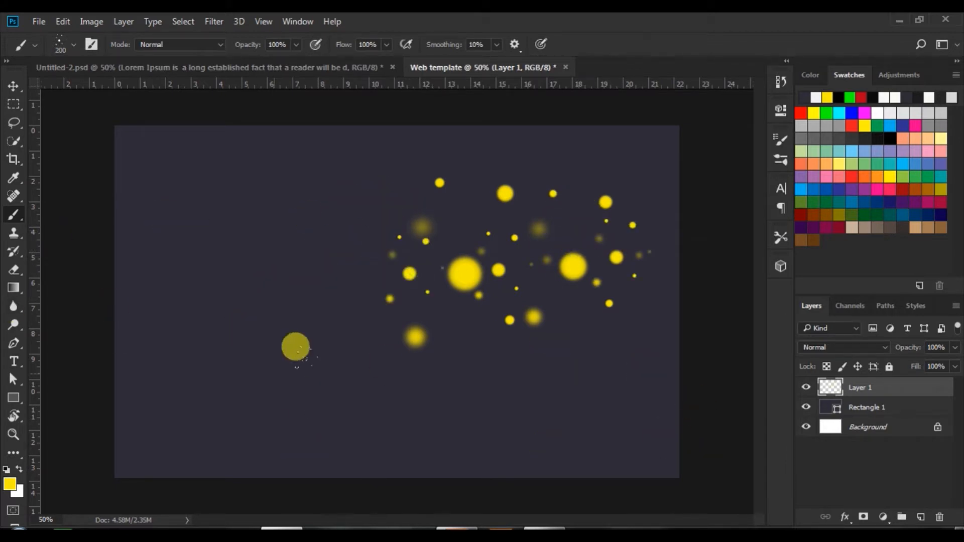
# Lower the opacity of the yellow dots layer to 47%
pyautogui.click(14, 92)
pyautogui.click(954, 347)
pyautogui.moveTo(956, 362); pyautogui.dragTo(921, 365)
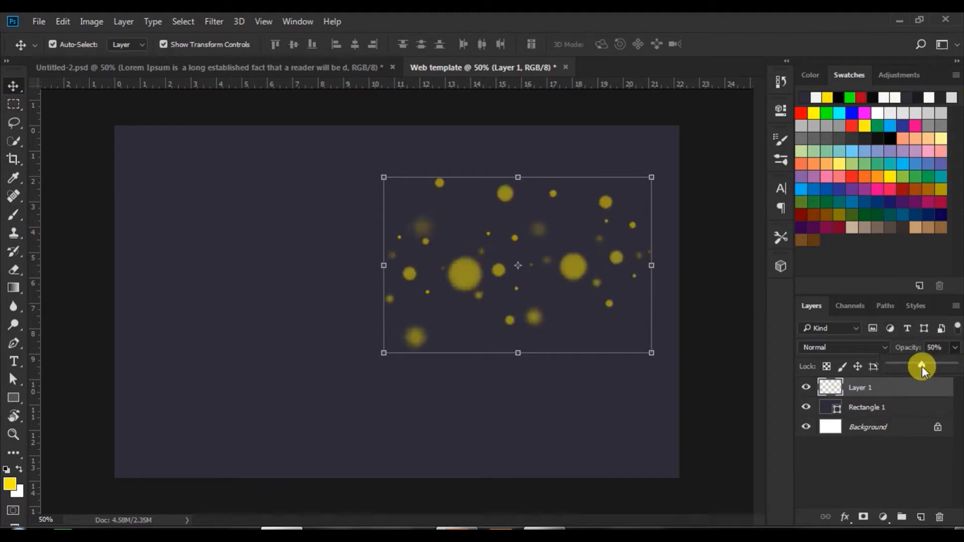
pyautogui.click(728, 324)
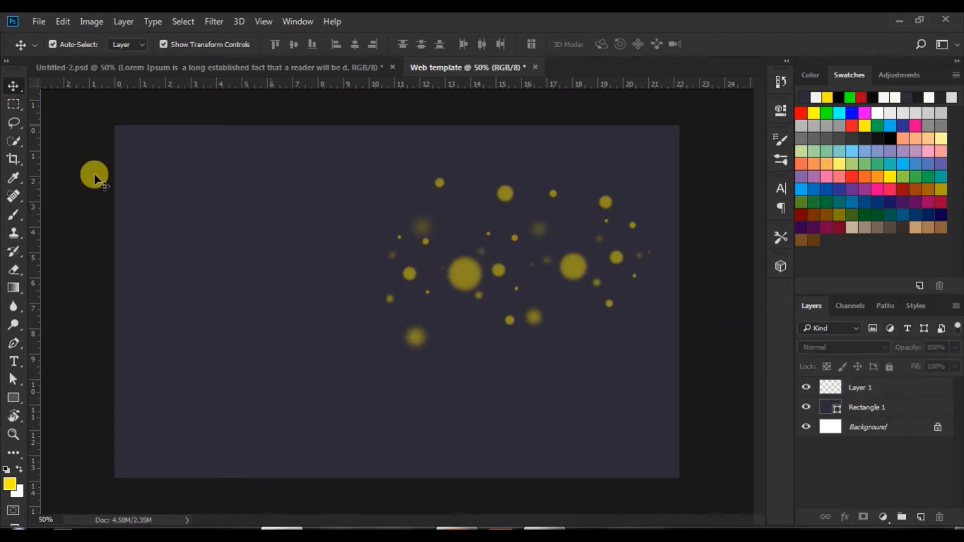
# Copy the home appliances image from Untitled-2.psd into the Web template document and place it in the banner's lower right
pyautogui.click(236, 70)
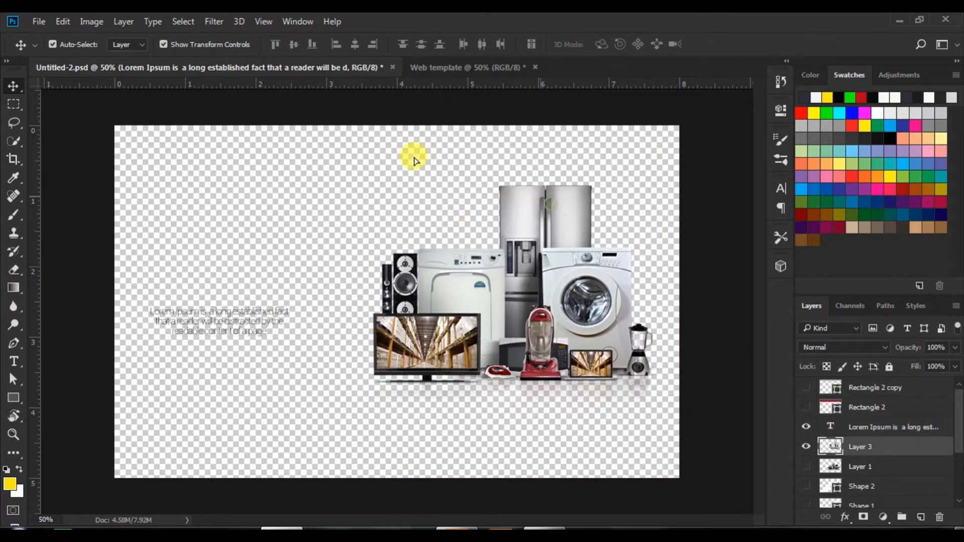
pyautogui.moveTo(408, 155); pyautogui.dragTo(474, 256)
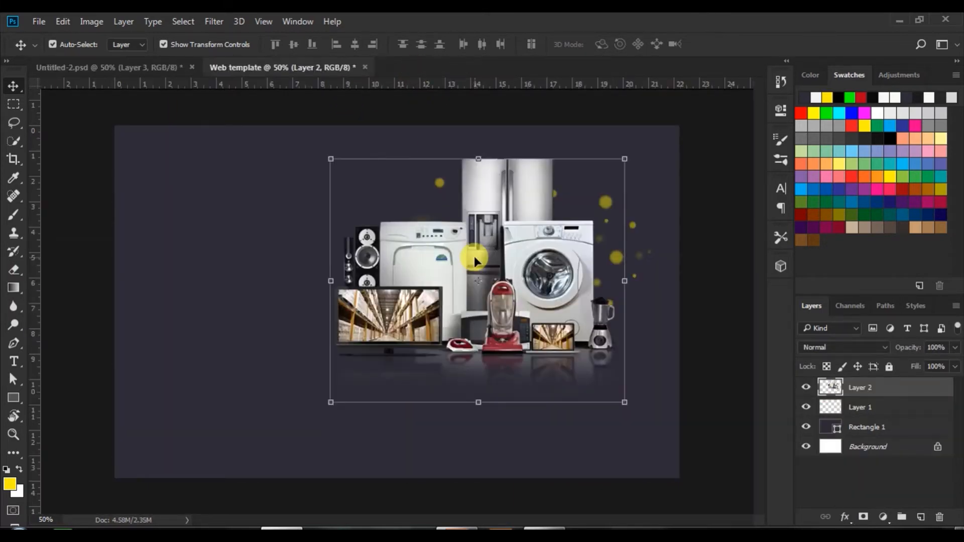
pyautogui.moveTo(483, 195); pyautogui.dragTo(520, 256)
pyautogui.click(705, 242)
# Move the yellow dots up and slightly right behind the appliances and set their layer's opacity to 79%
pyautogui.click(477, 267)
pyautogui.moveTo(512, 207); pyautogui.dragTo(517, 185)
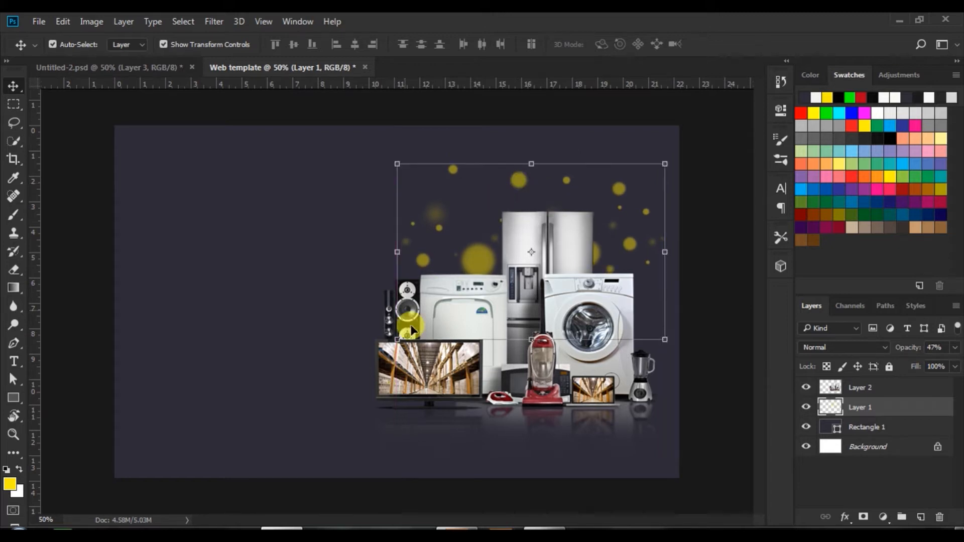
pyautogui.click(955, 347)
pyautogui.moveTo(909, 368); pyautogui.dragTo(935, 365)
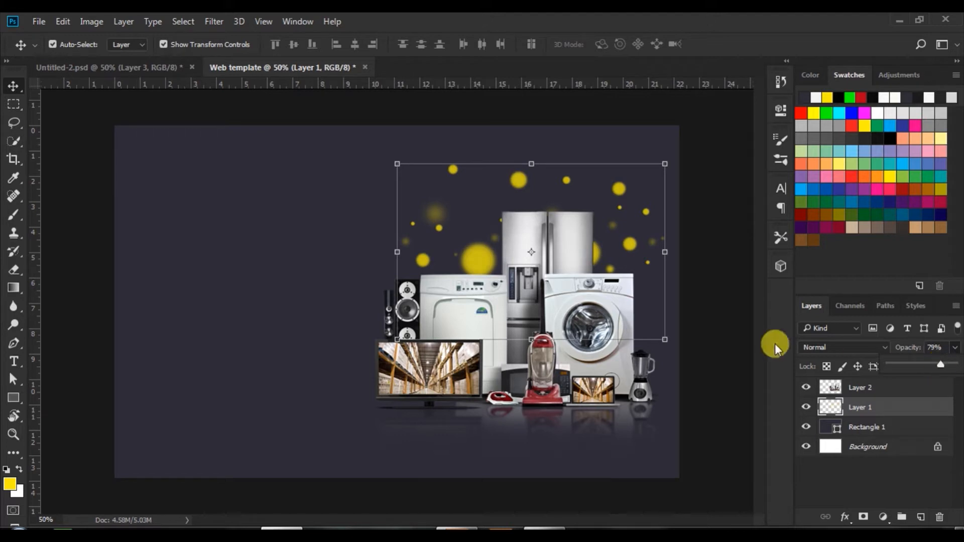
pyautogui.click(716, 338)
pyautogui.click(716, 338)
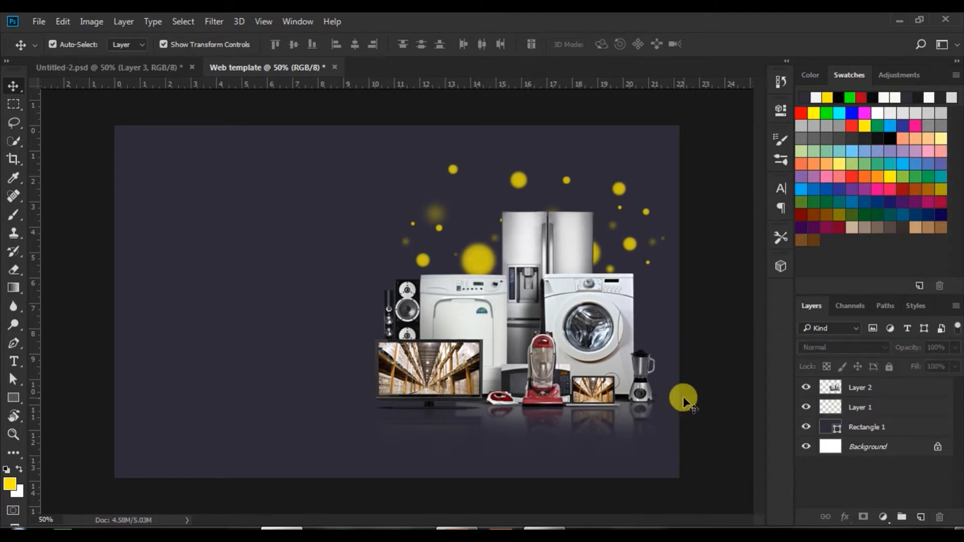
# Add the heading "DON'T MISS OUT!" on the banner's left half in Schadow BT Bold at 40 pt
pyautogui.click(13, 362)
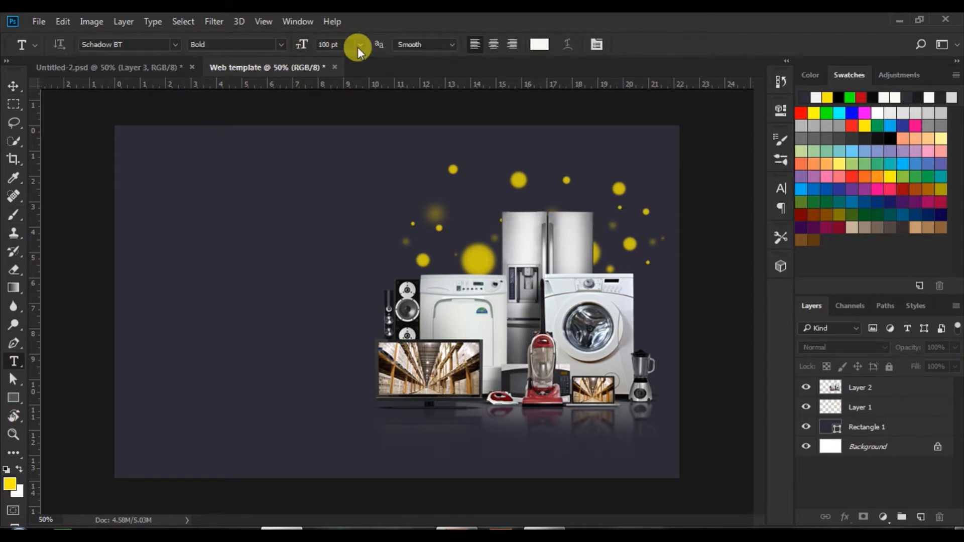
pyautogui.click(282, 46)
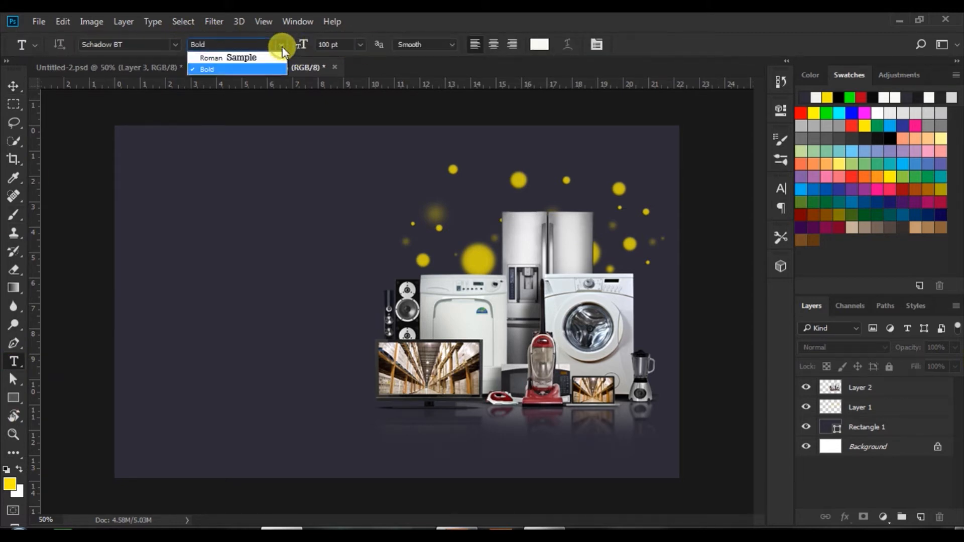
pyautogui.click(282, 46)
pyautogui.click(360, 45)
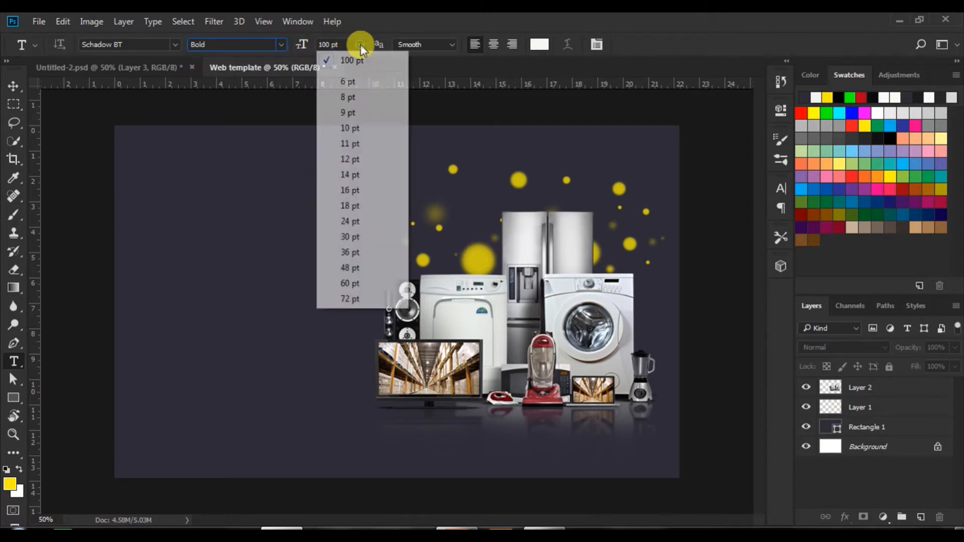
pyautogui.click(348, 252)
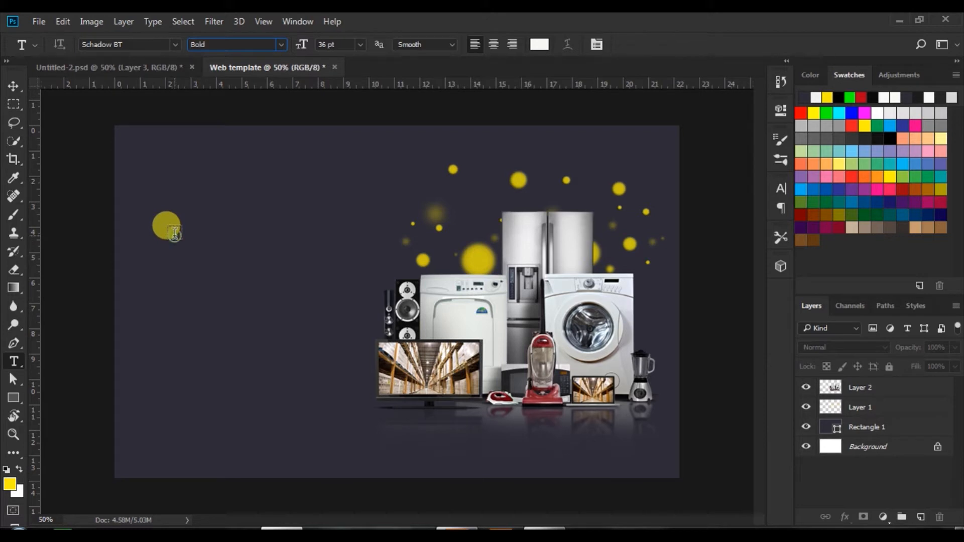
pyautogui.click(174, 231)
pyautogui.moveTo(328, 44); pyautogui.dragTo(281, 58)
pyautogui.write('40')
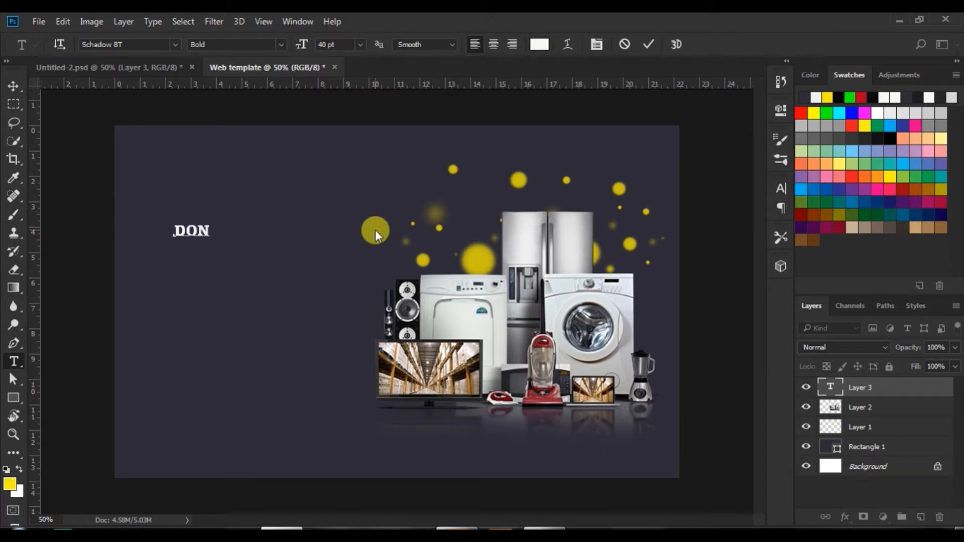
pyautogui.write('T MISS OU')
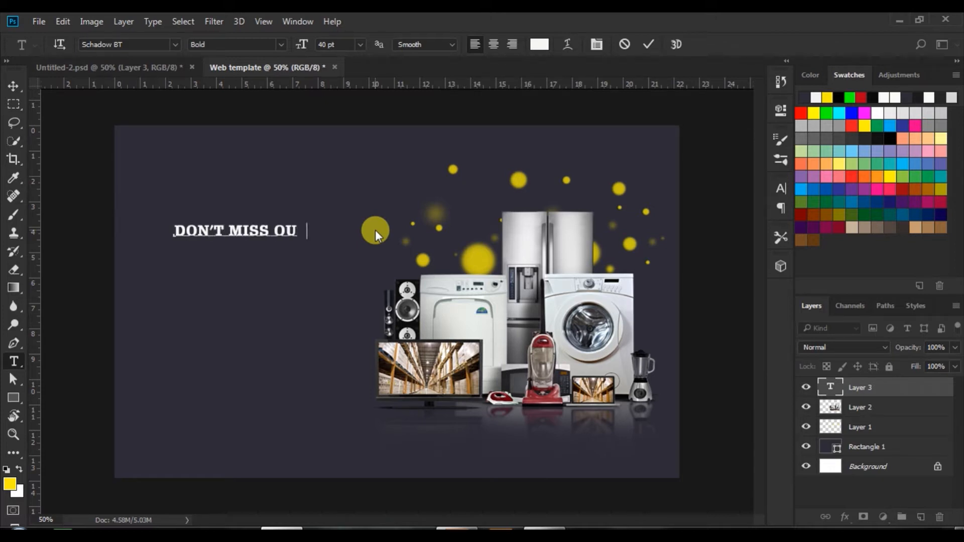
pyautogui.write('T!')
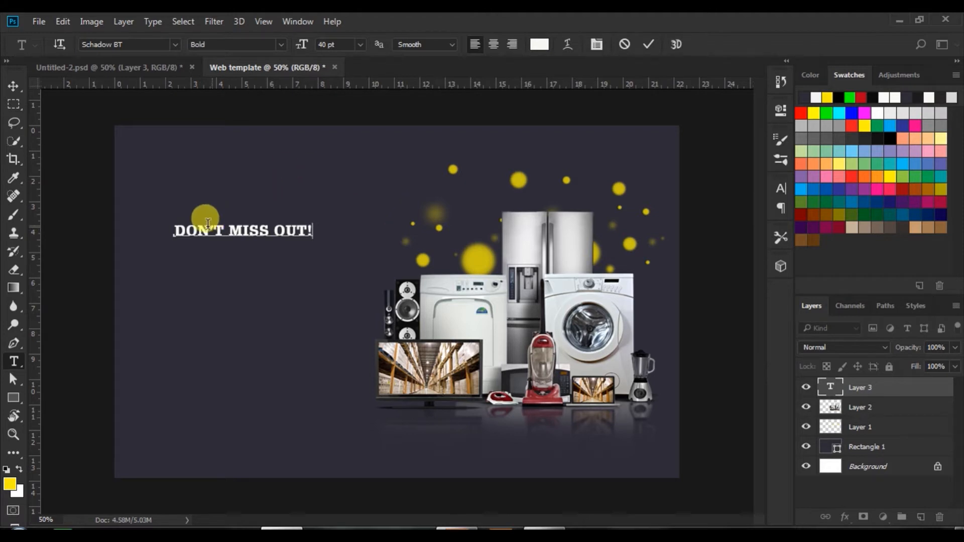
# Set the heading's letter tracking to 80 and turn off its faux bold
pyautogui.hotkey('ctrl', 'a')
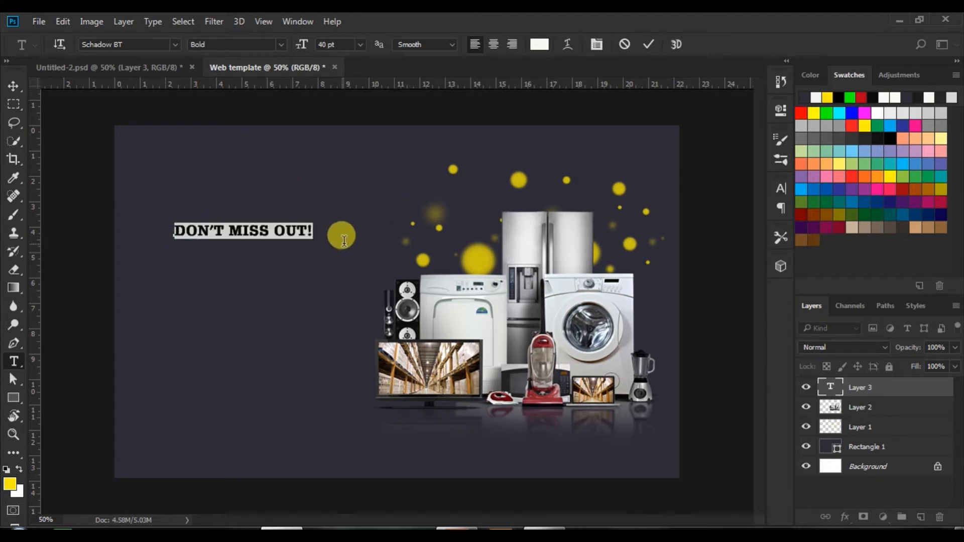
pyautogui.click(779, 190)
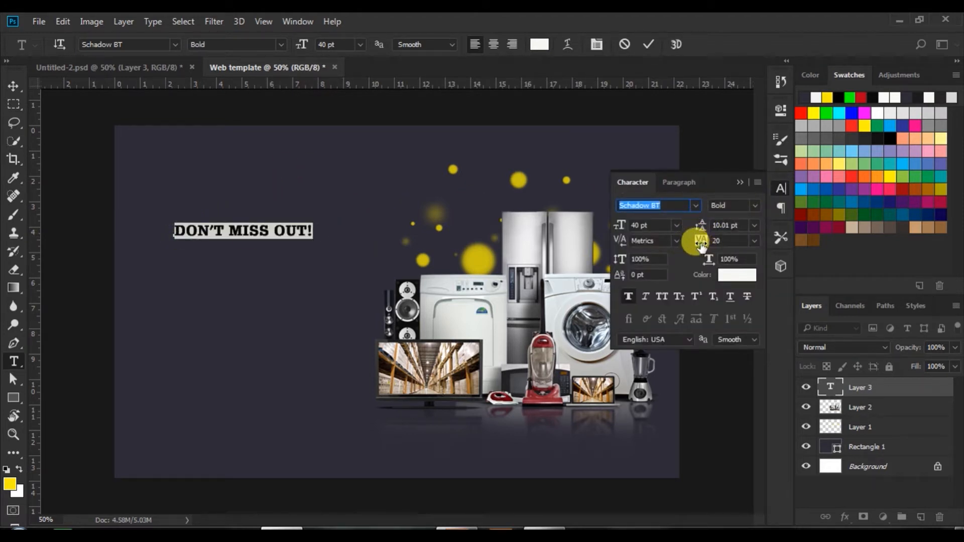
pyautogui.click(701, 245)
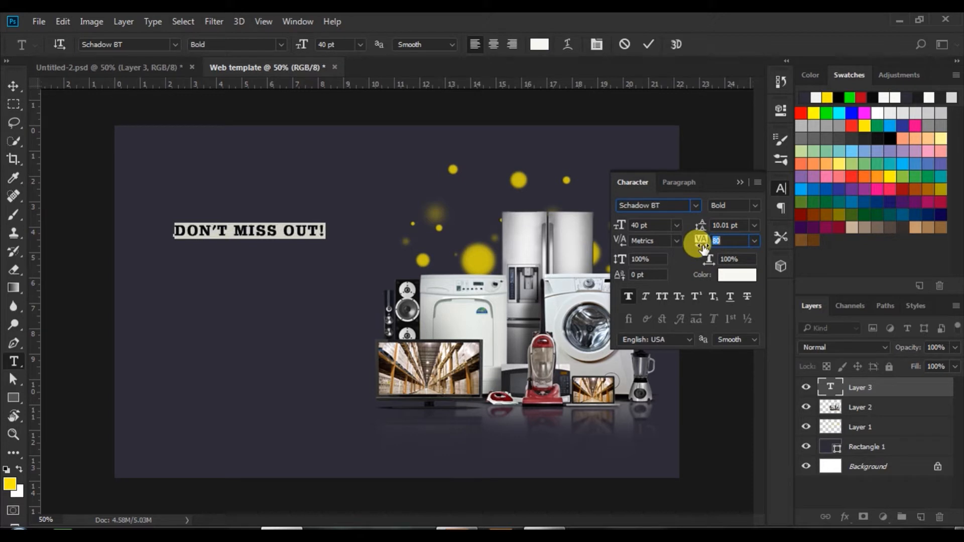
pyautogui.click(628, 296)
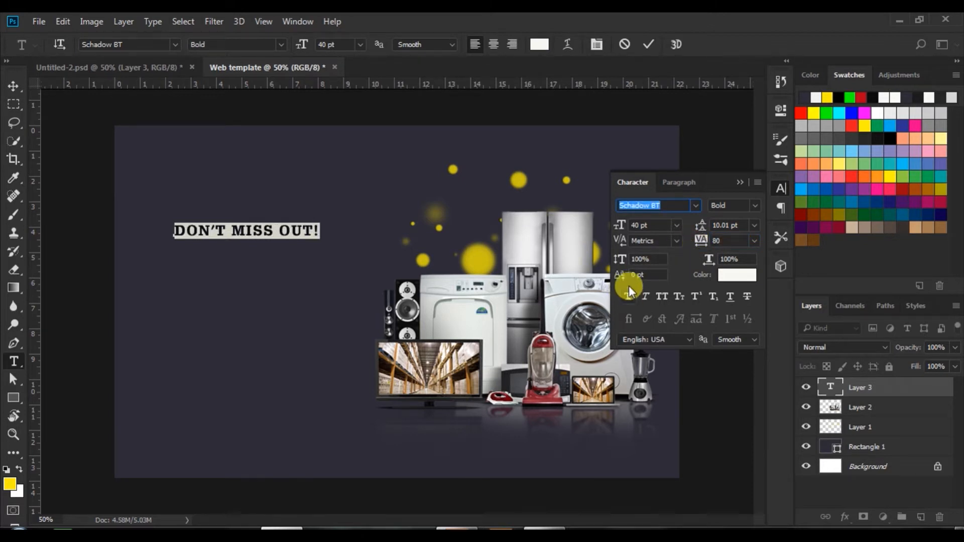
# Colour the "DON'T MISS OUT!" heading yellow and move it slightly up and to the left
pyautogui.click(730, 274)
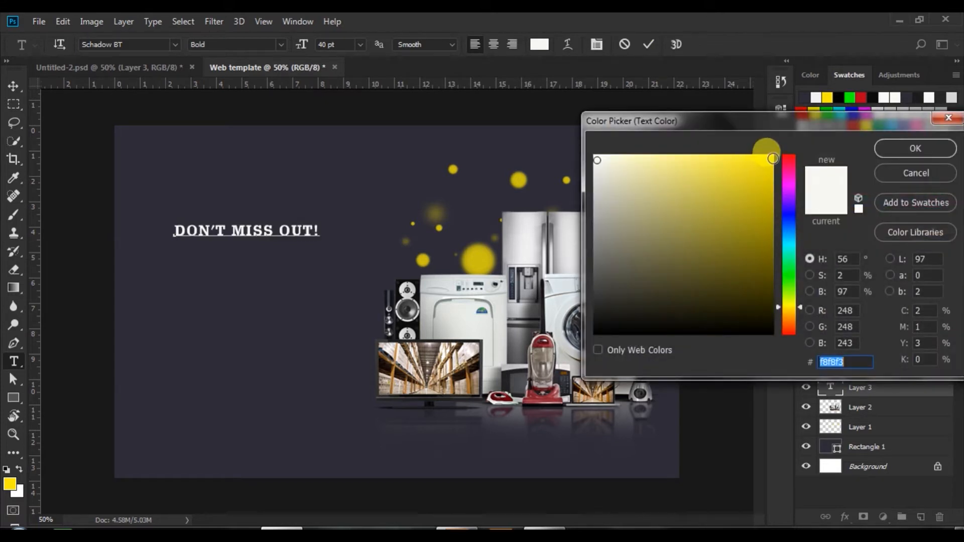
pyautogui.click(769, 156)
pyautogui.click(885, 146)
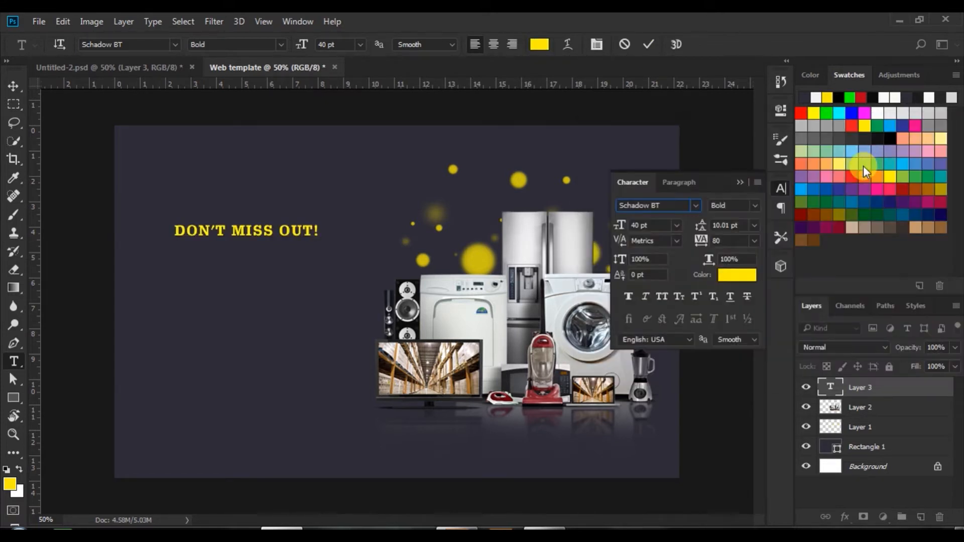
pyautogui.click(648, 46)
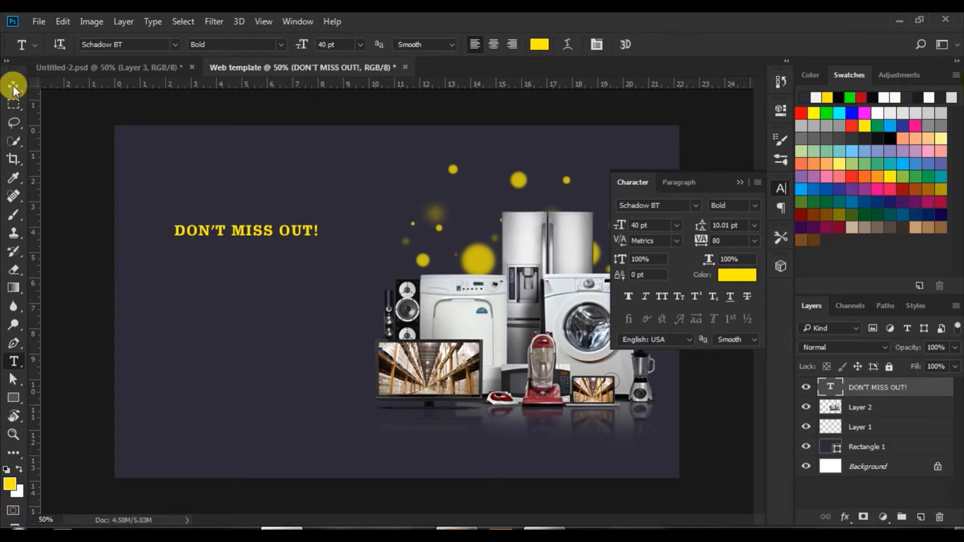
pyautogui.click(13, 86)
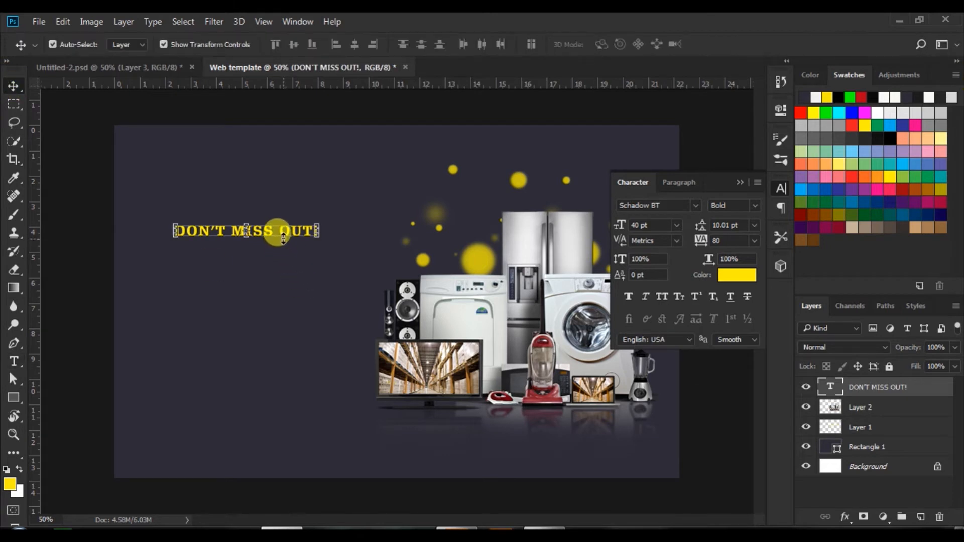
pyautogui.moveTo(284, 235)
pyautogui.mouseDown()
pyautogui.moveTo(264, 221)
pyautogui.moveTo(271, 223)
pyautogui.mouseUp()
# Add the text "MEGA SALE" below the "DON'T MISS OUT!" heading in Schadow BT Bold at 100 pt with faux bold on
pyautogui.click(14, 361)
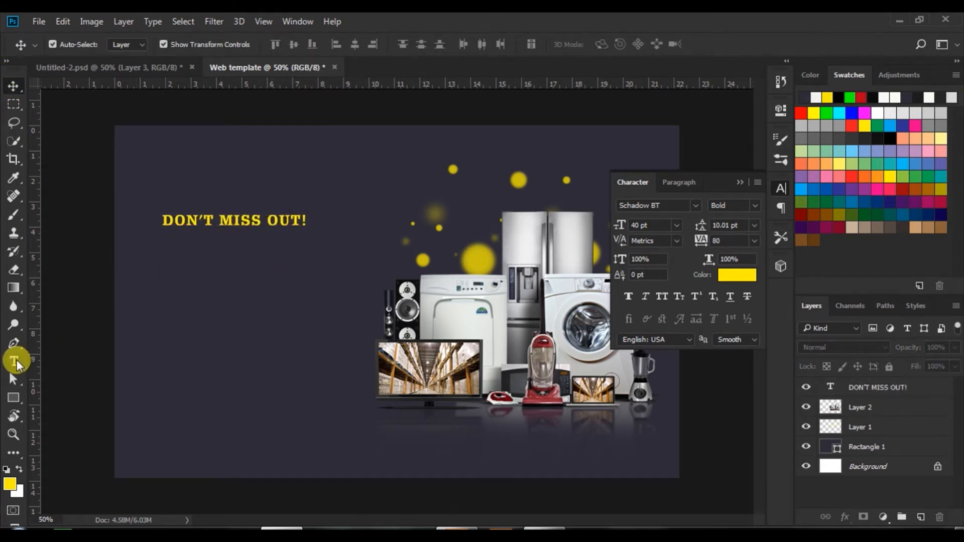
pyautogui.click(161, 267)
pyautogui.click(324, 44)
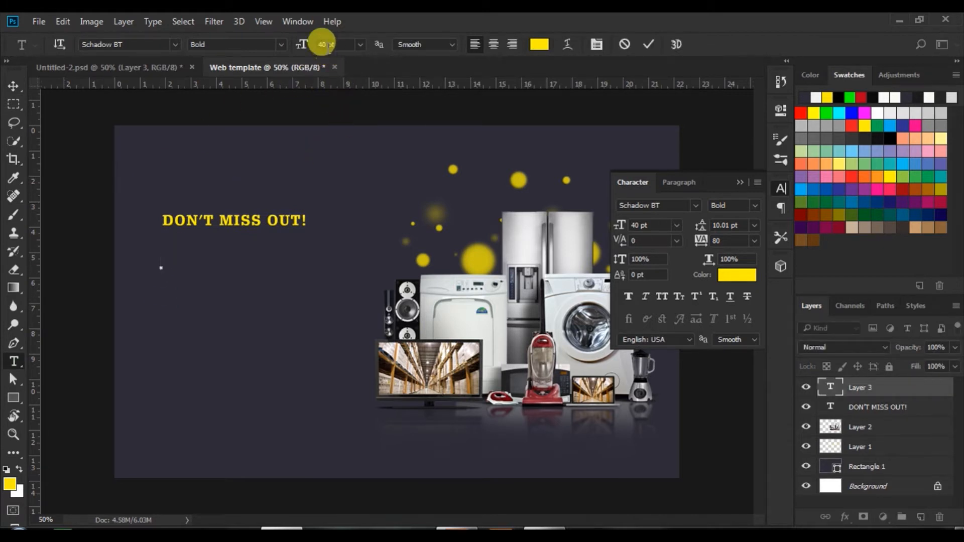
pyautogui.write('100')
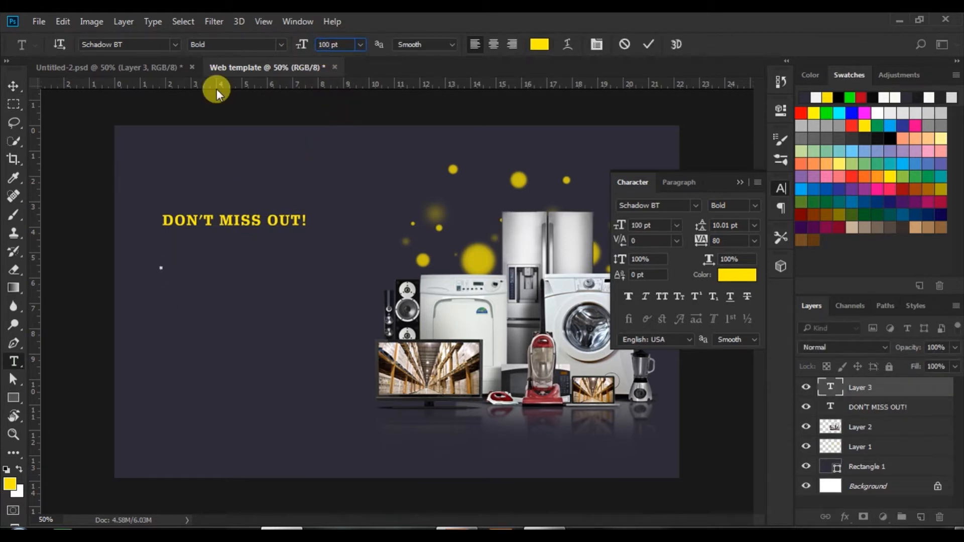
pyautogui.click(629, 295)
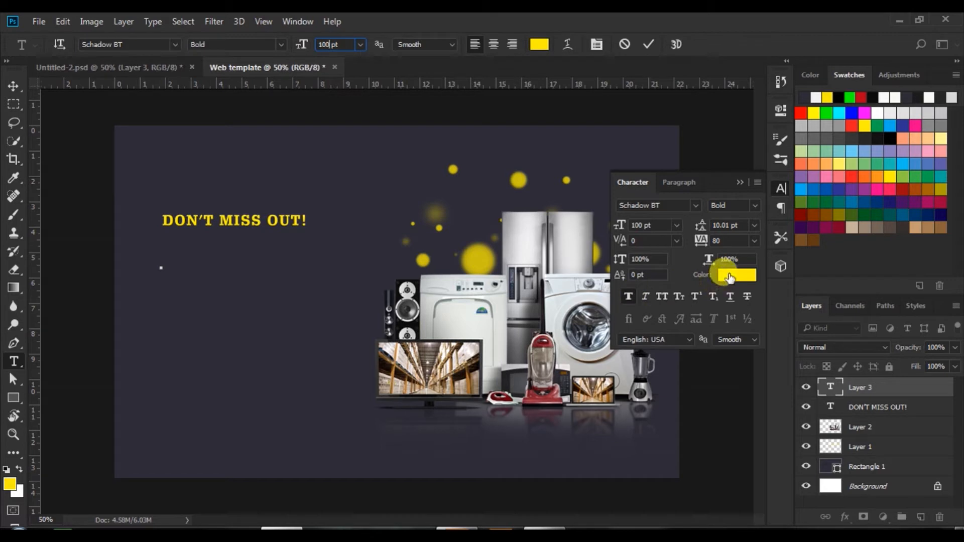
pyautogui.click(358, 439)
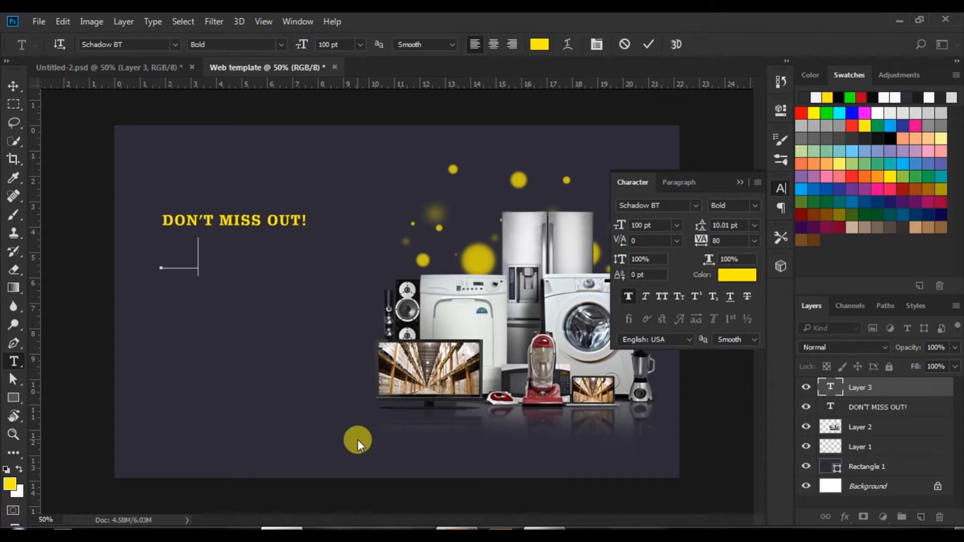
pyautogui.write('MEGA')
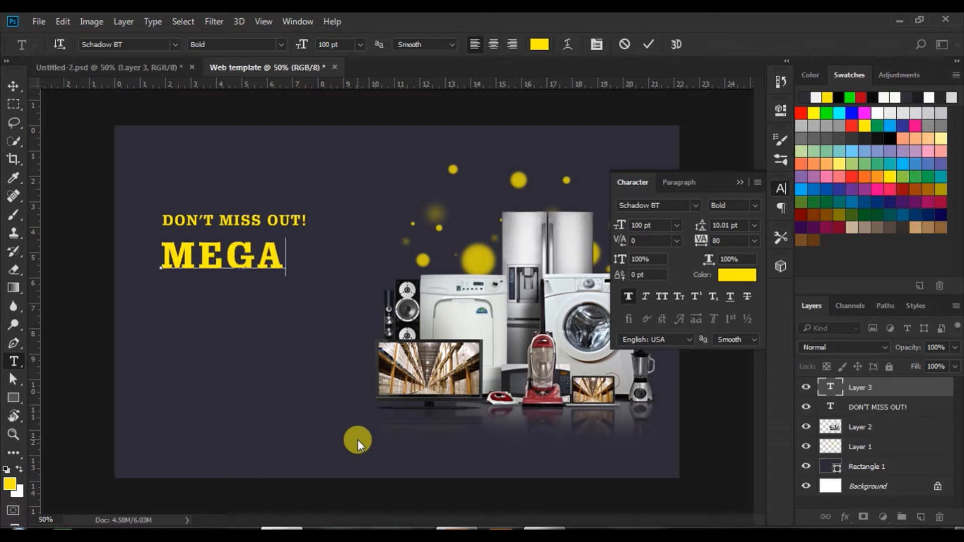
pyautogui.write(' SALE')
# Set the letter tracking of the whole "MEGA SALE" text to 0
pyautogui.click(158, 262)
pyautogui.hotkey('ctrl', 'a')
pyautogui.moveTo(698, 243); pyautogui.dragTo(695, 244)
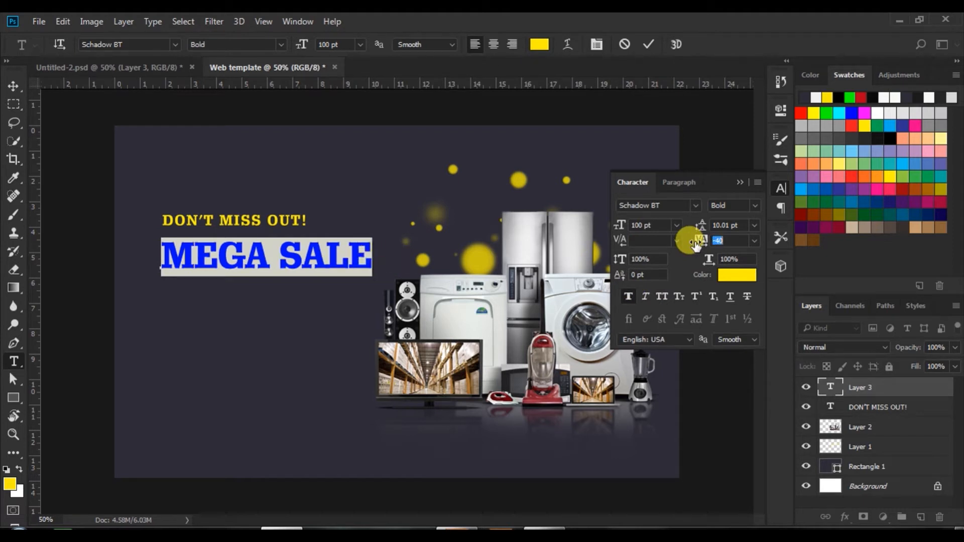
pyautogui.press('Return')
pyautogui.moveTo(700, 246); pyautogui.dragTo(702, 246)
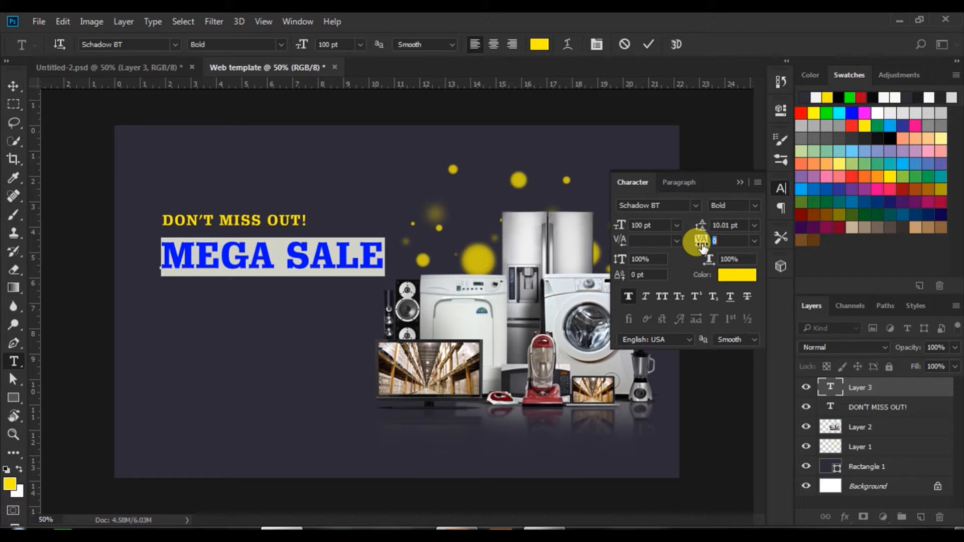
pyautogui.click(645, 45)
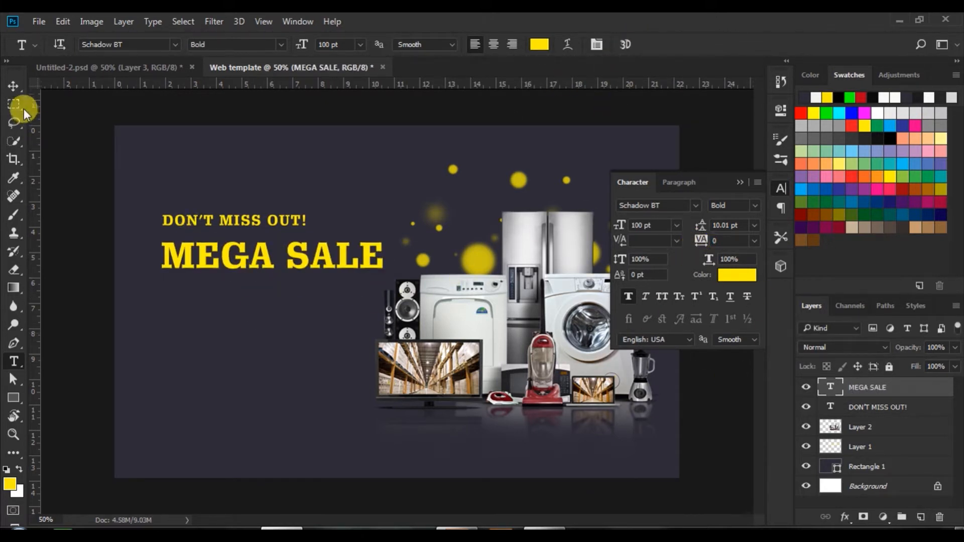
# Move "MEGA SALE" up and to the left, close under "DON'T MISS OUT!", and centre both lines horizontally on each other
pyautogui.click(10, 86)
pyautogui.moveTo(305, 267); pyautogui.dragTo(277, 254)
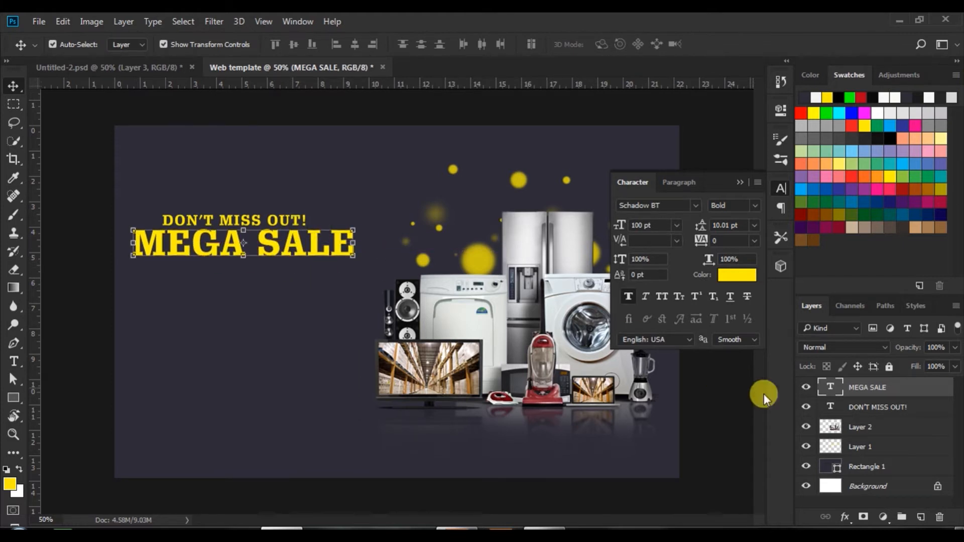
pyautogui.keyDown('shift'); pyautogui.click(859, 407); pyautogui.keyUp('shift')
pyautogui.click(355, 44)
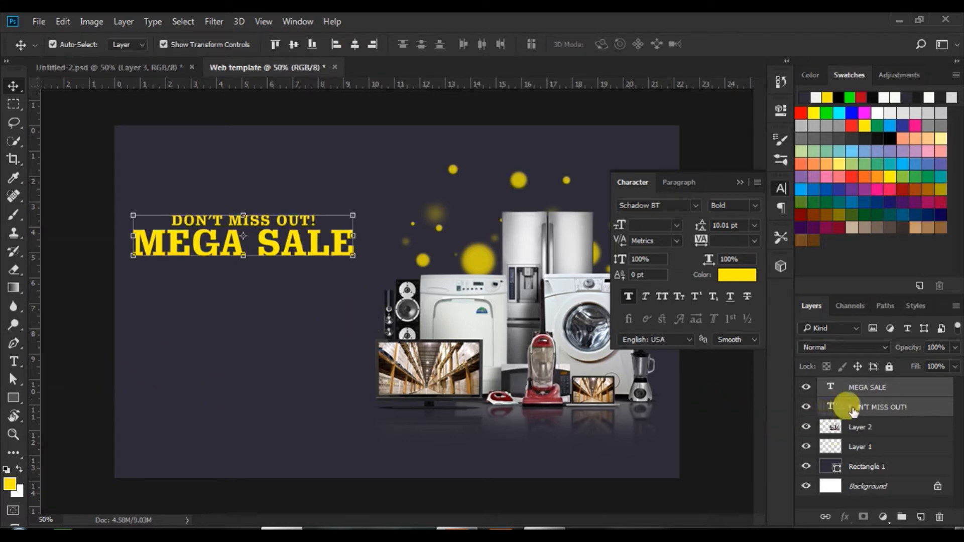
# Recolour the "DON'T MISS OUT!" heading white
pyautogui.click(831, 407)
pyautogui.click(14, 362)
pyautogui.moveTo(170, 217); pyautogui.dragTo(366, 213)
pyautogui.click(735, 275)
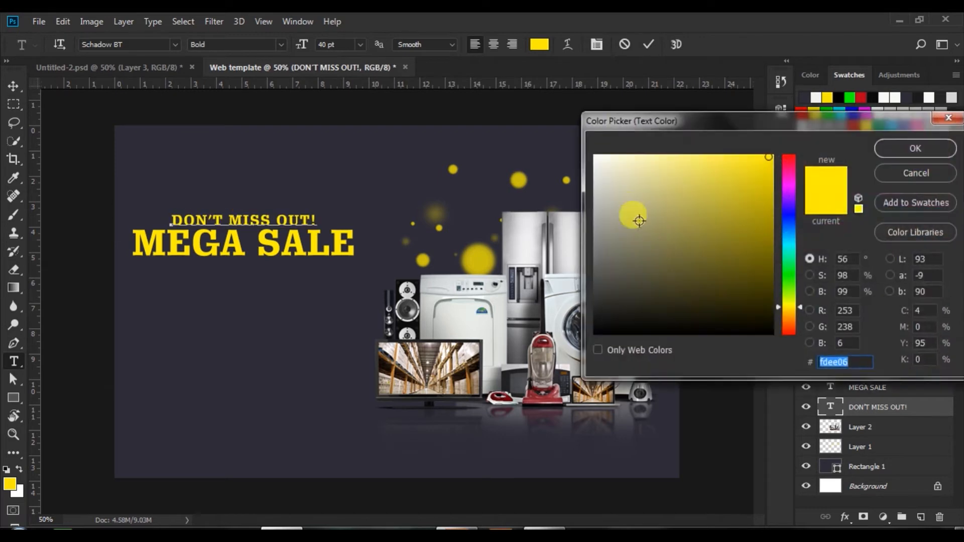
pyautogui.click(598, 156)
pyautogui.click(898, 149)
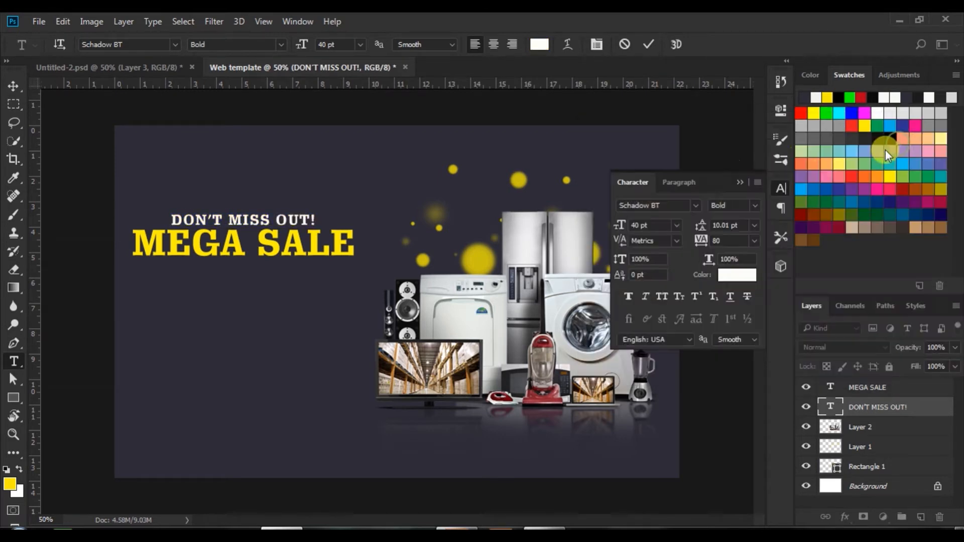
pyautogui.click(646, 44)
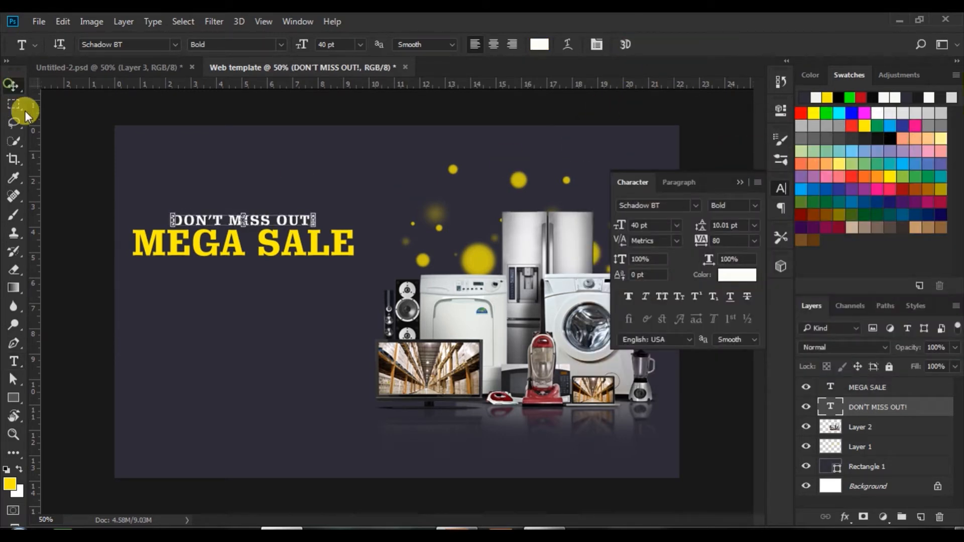
# Duplicate the "DON'T MISS OUT!" line below "MEGA SALE", change the copy's text to "ON HOME APPLIANCES" and shift it left
pyautogui.click(13, 86)
pyautogui.keyDown('alt'); pyautogui.moveTo(263, 223); pyautogui.dragTo(265, 269); pyautogui.keyUp('alt')
pyautogui.click(13, 361)
pyautogui.moveTo(171, 265); pyautogui.dragTo(183, 265)
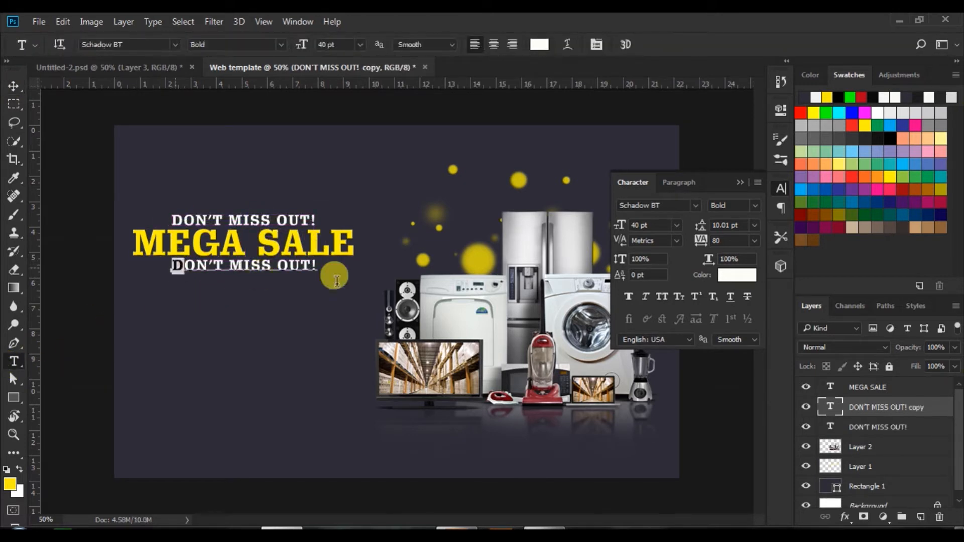
pyautogui.moveTo(337, 280); pyautogui.dragTo(507, 287)
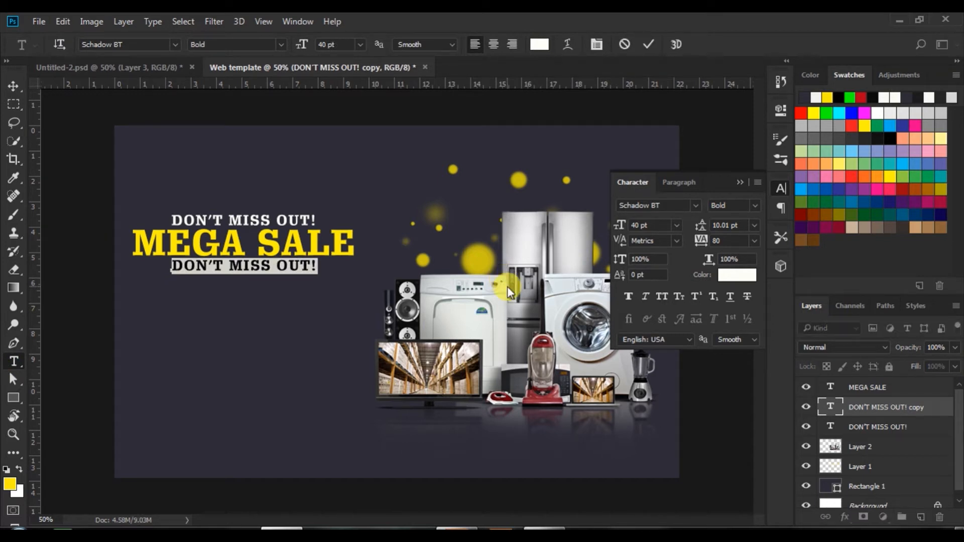
pyautogui.write('ON HOME APPLIA')
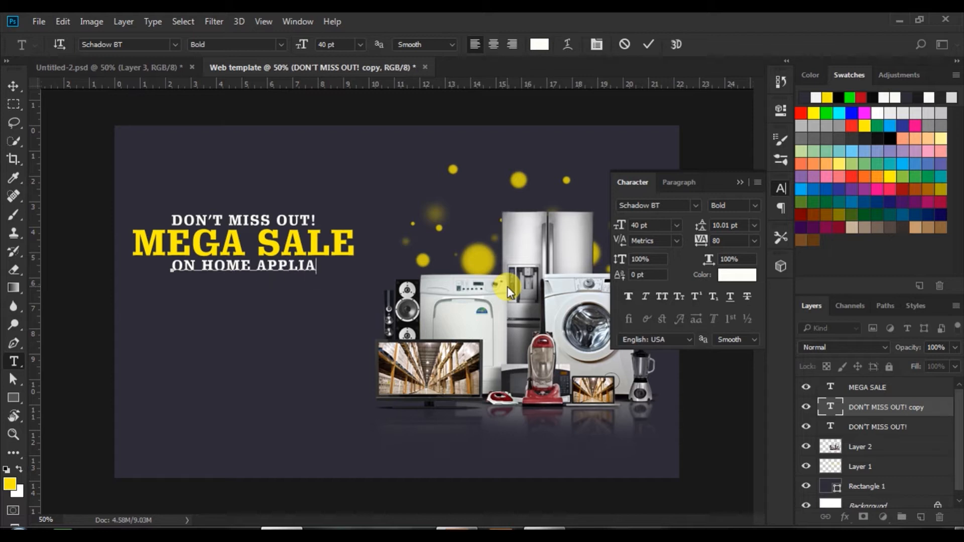
pyautogui.write('CES')
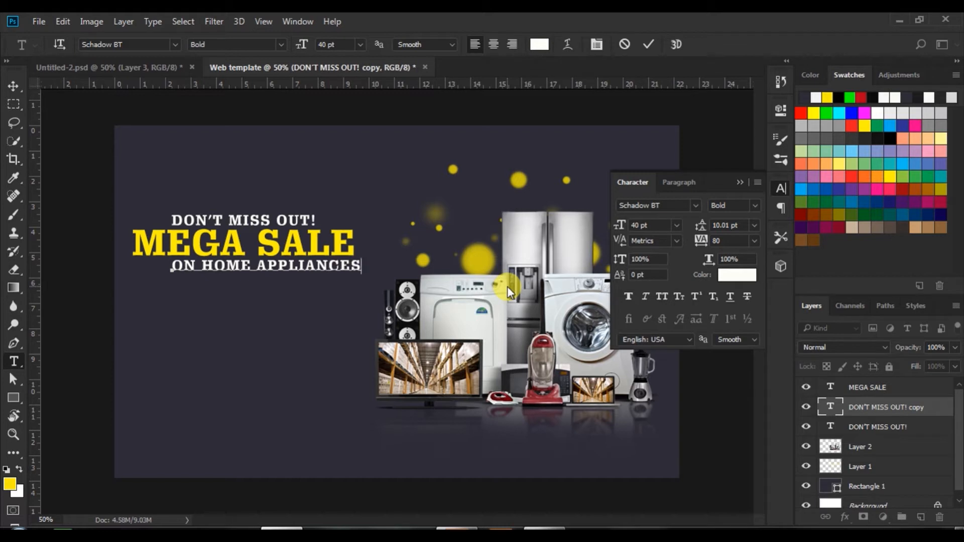
pyautogui.moveTo(306, 291); pyautogui.dragTo(278, 292)
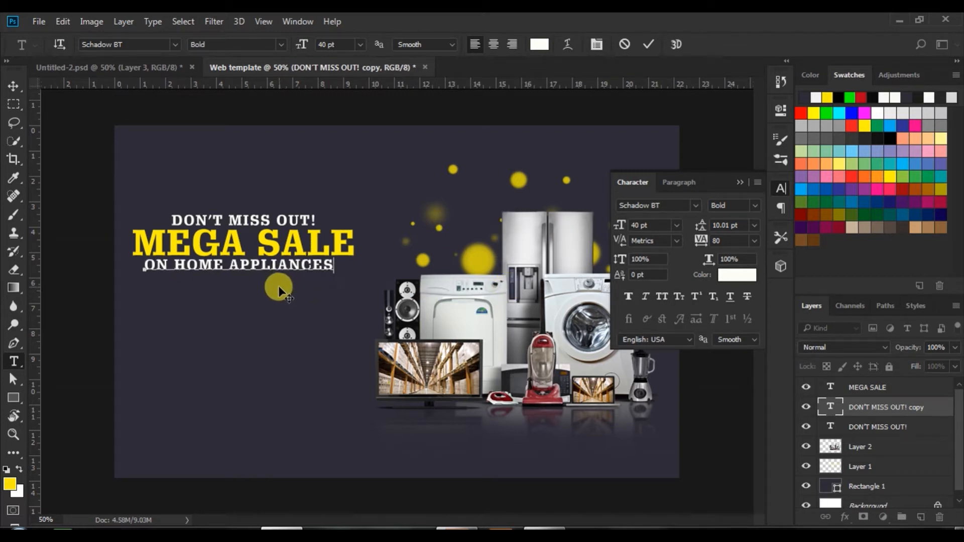
pyautogui.click(649, 44)
# With the "DON'T MISS OUT!" layer moved to the top, centre the three headline lines horizontally and lower "ON HOME APPLIANCES" slightly
pyautogui.click(13, 86)
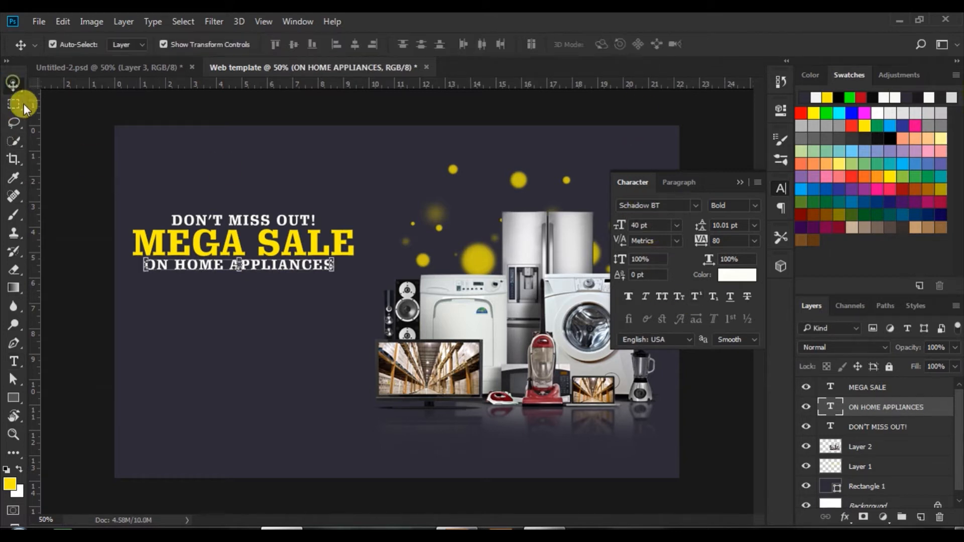
pyautogui.moveTo(864, 426); pyautogui.dragTo(864, 379)
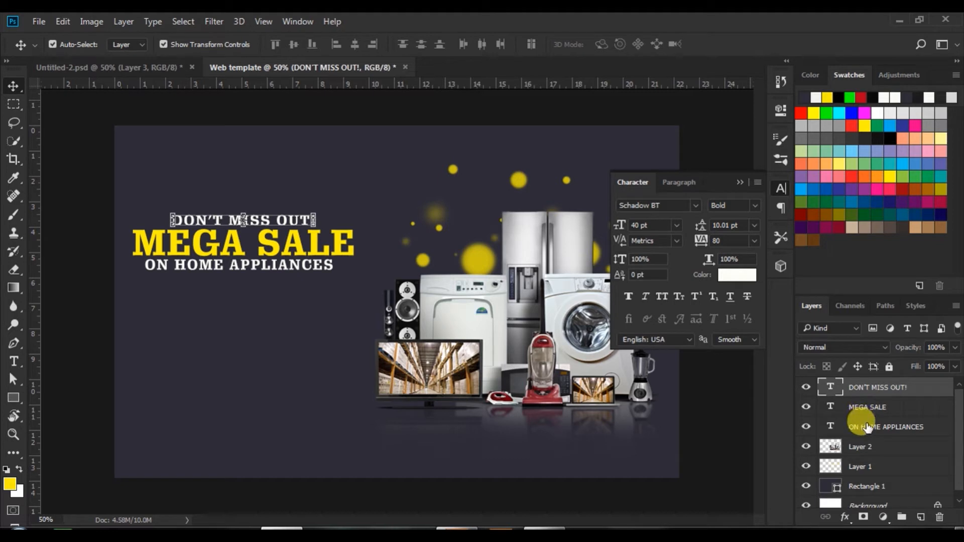
pyautogui.keyDown('shift'); pyautogui.click(864, 426); pyautogui.keyUp('shift')
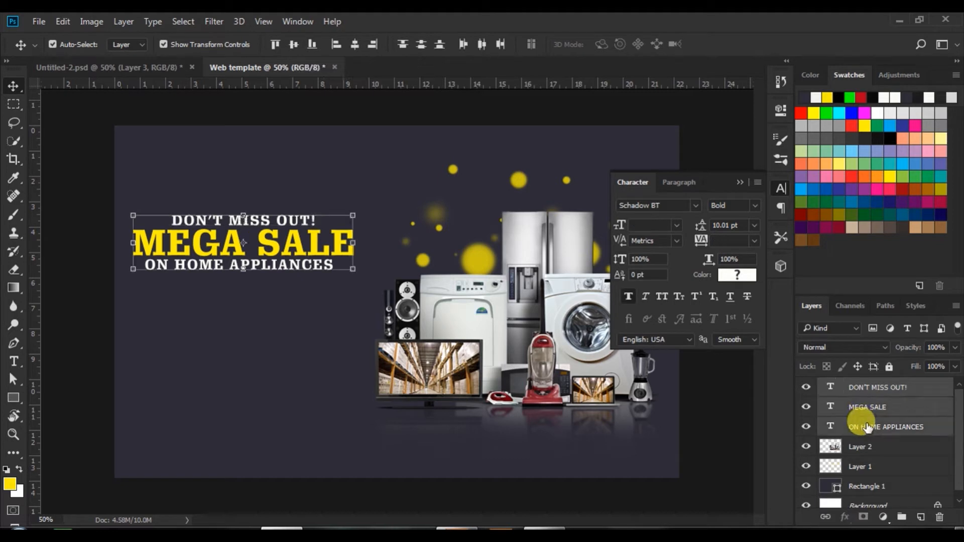
pyautogui.click(355, 44)
pyautogui.click(225, 266)
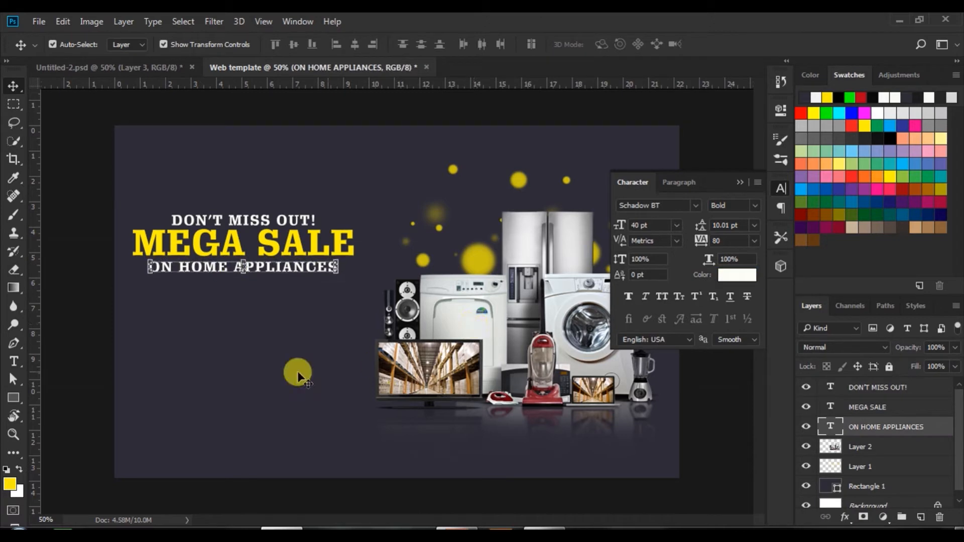
pyautogui.click(53, 354)
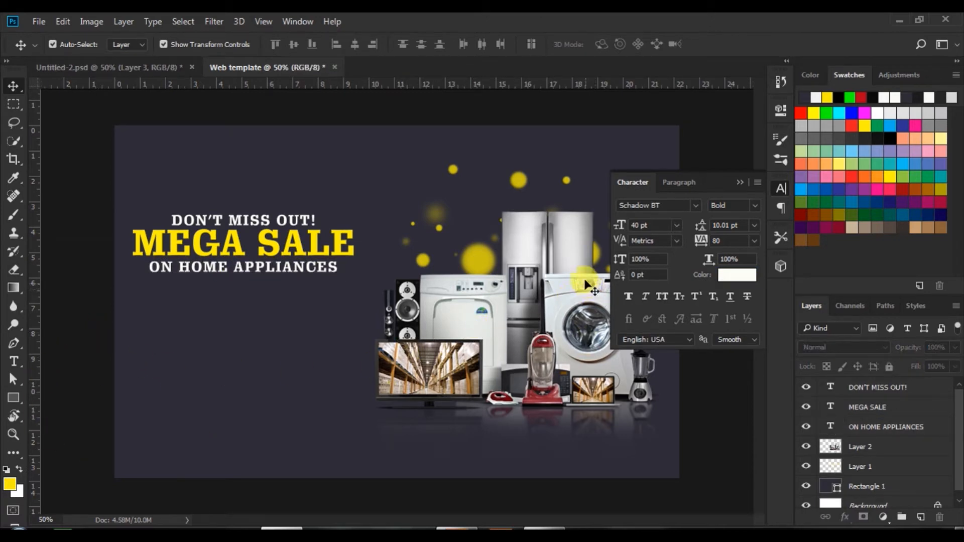
# Bring the Lorem Ipsum paragraph from the Untitled-2 document into the banner and place it below the headline
pyautogui.click(741, 181)
pyautogui.click(158, 66)
pyautogui.moveTo(237, 312); pyautogui.dragTo(261, 306)
# Set the Lorem Ipsum paragraph's font style to Roboto Regular and colour its text off-white, fcf9fb
pyautogui.click(14, 361)
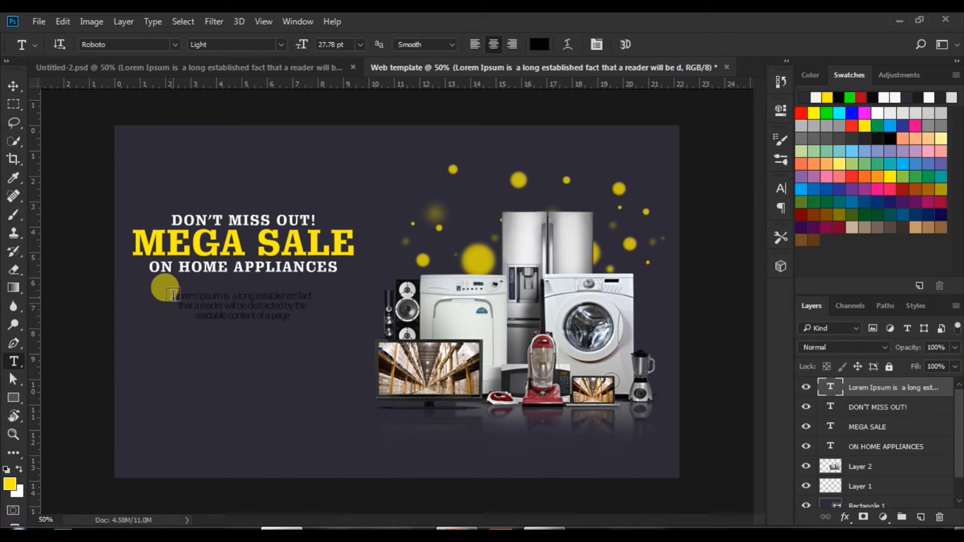
pyautogui.moveTo(173, 294); pyautogui.dragTo(420, 355)
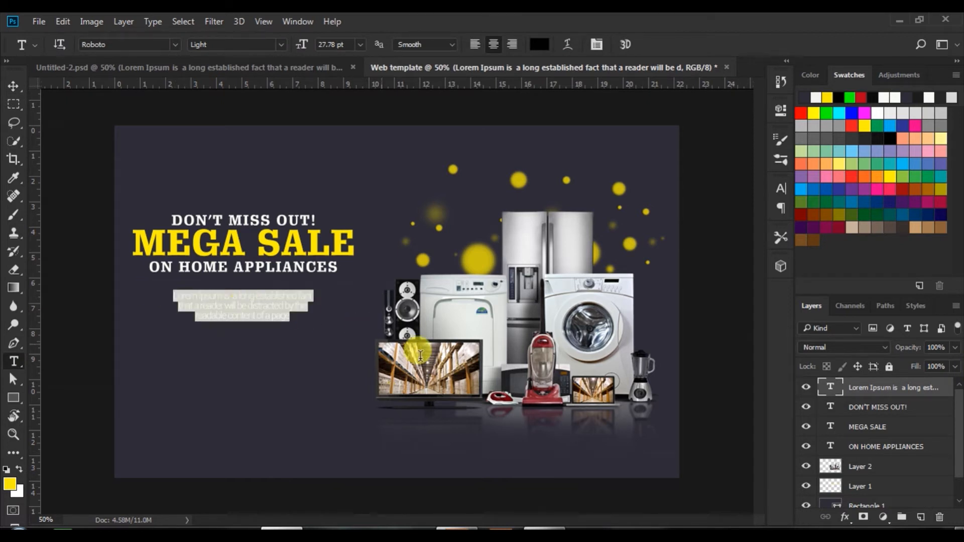
pyautogui.click(780, 189)
pyautogui.click(733, 206)
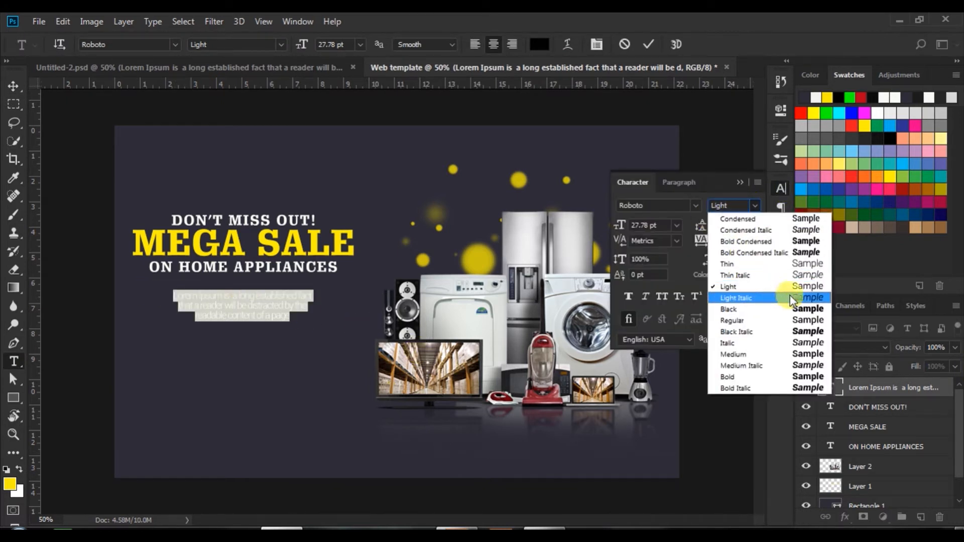
pyautogui.click(793, 320)
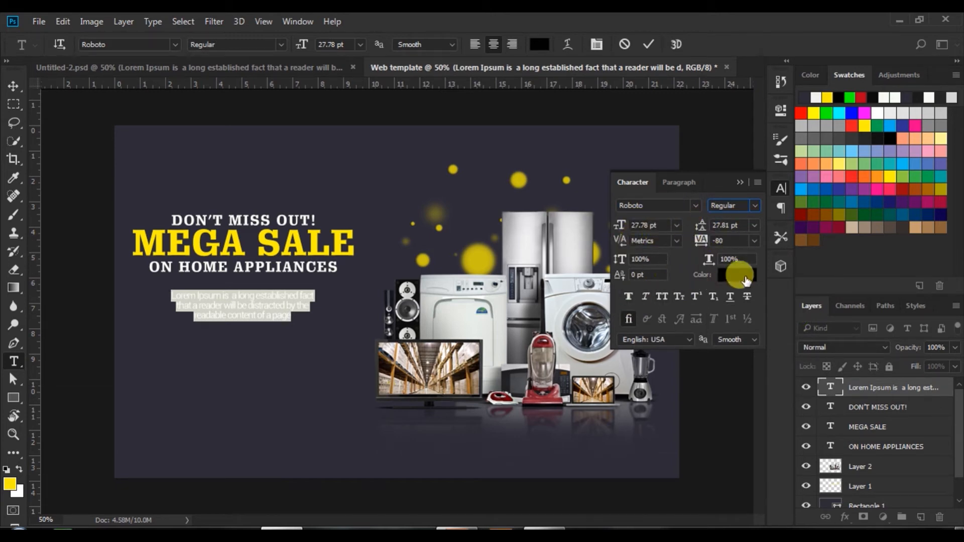
pyautogui.click(727, 274)
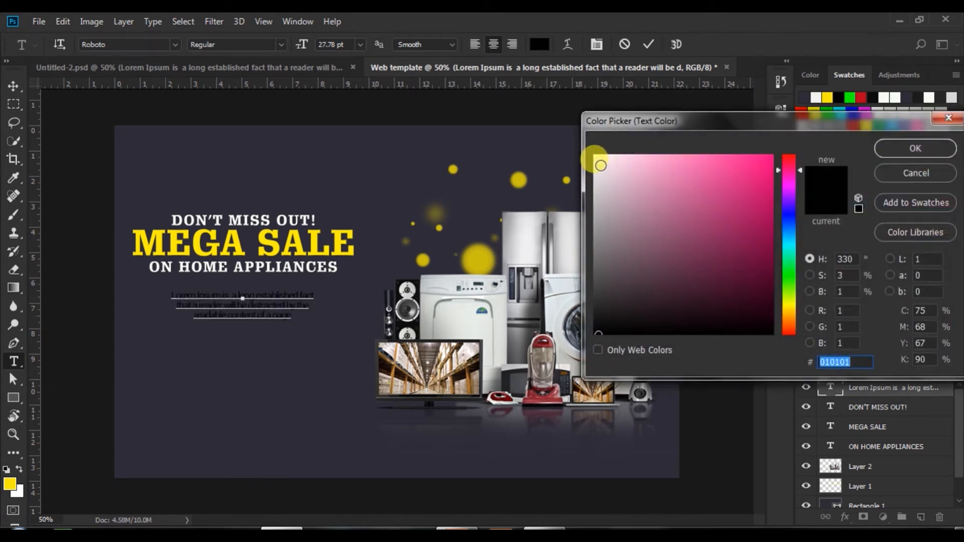
pyautogui.click(595, 156)
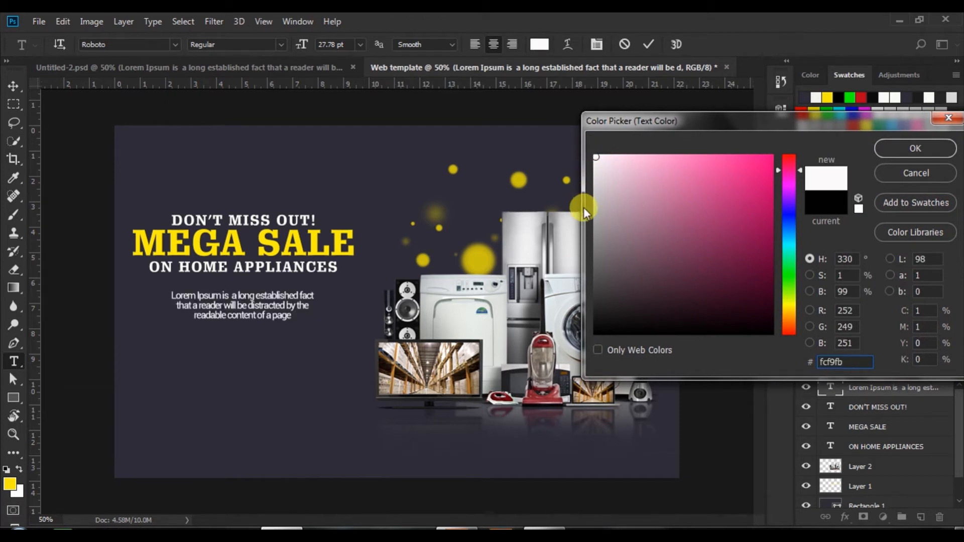
pyautogui.click(890, 153)
# Set the Lorem Ipsum paragraph's letter tracking to 20 and move the paragraph slightly down
pyautogui.moveTo(700, 243); pyautogui.dragTo(704, 251)
pyautogui.click(648, 44)
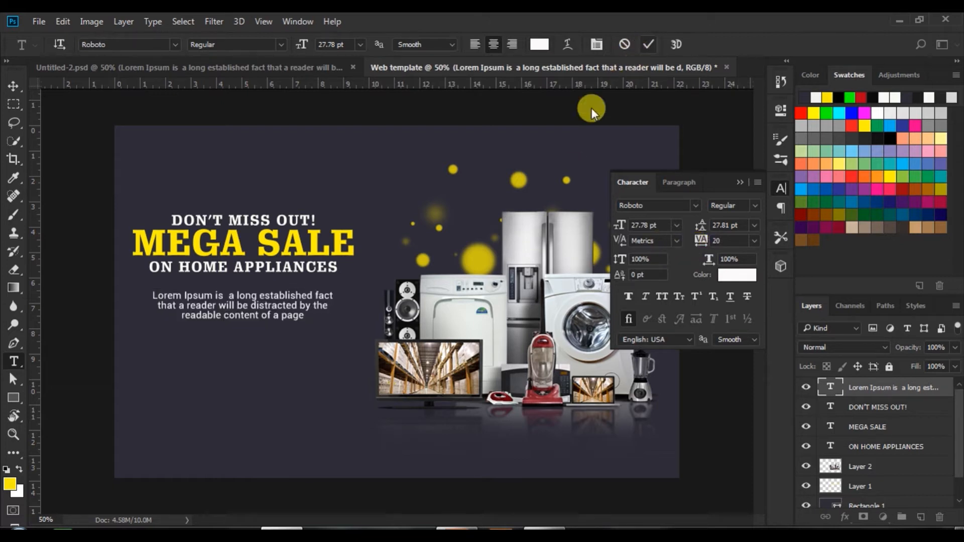
pyautogui.click(12, 87)
pyautogui.moveTo(288, 307); pyautogui.dragTo(290, 315)
pyautogui.click(103, 387)
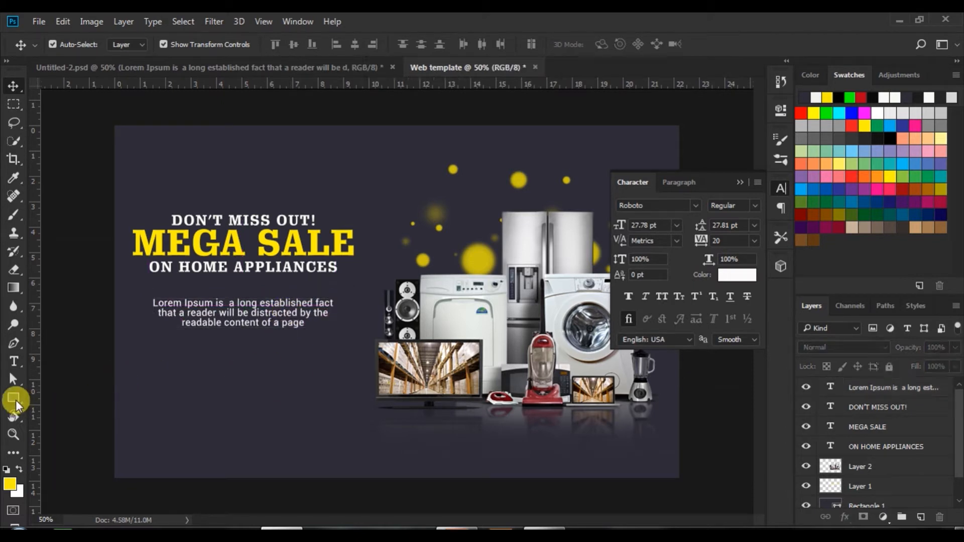
# Draw a rectangle about 272 × 84 px below the paragraph and fill it with yellow
pyautogui.click(13, 398)
pyautogui.moveTo(189, 376); pyautogui.dragTo(285, 406)
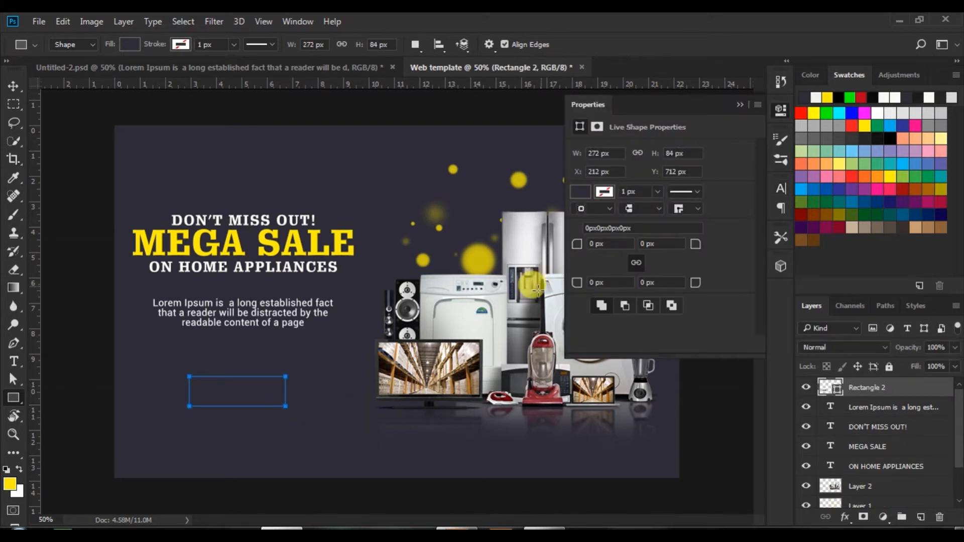
pyautogui.click(582, 193)
pyautogui.click(598, 266)
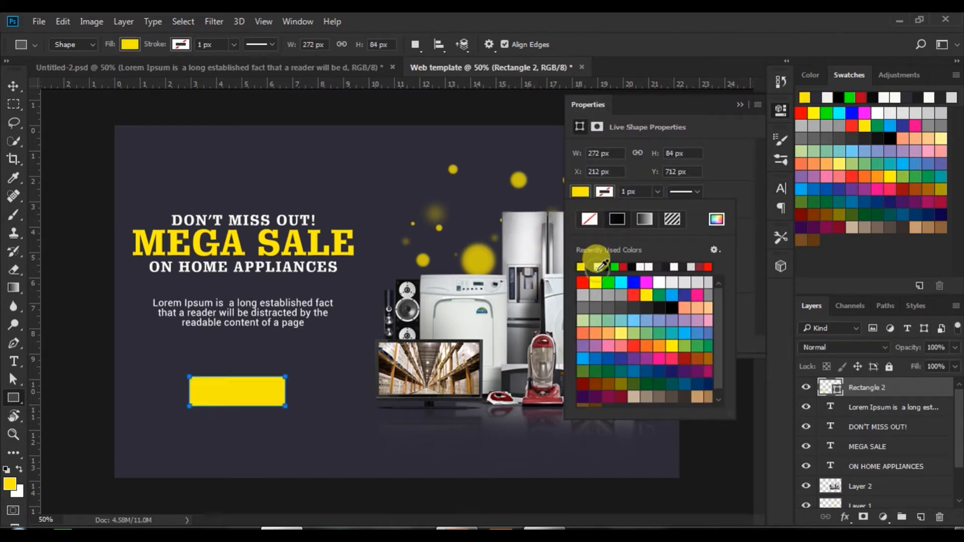
pyautogui.click(740, 106)
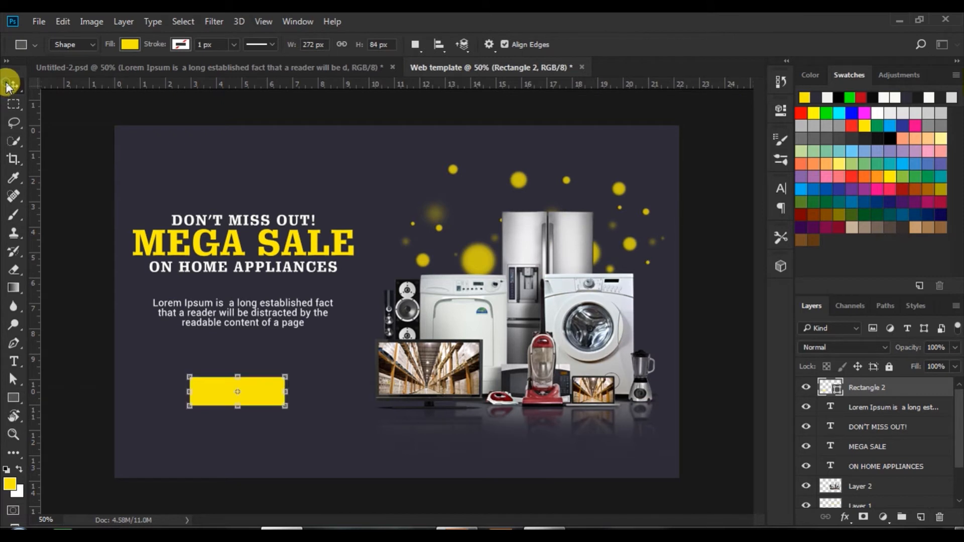
# Start a text line on the yellow rectangle at 36 pt with the near-black colour 050505
pyautogui.click(13, 86)
pyautogui.click(53, 216)
pyautogui.click(14, 360)
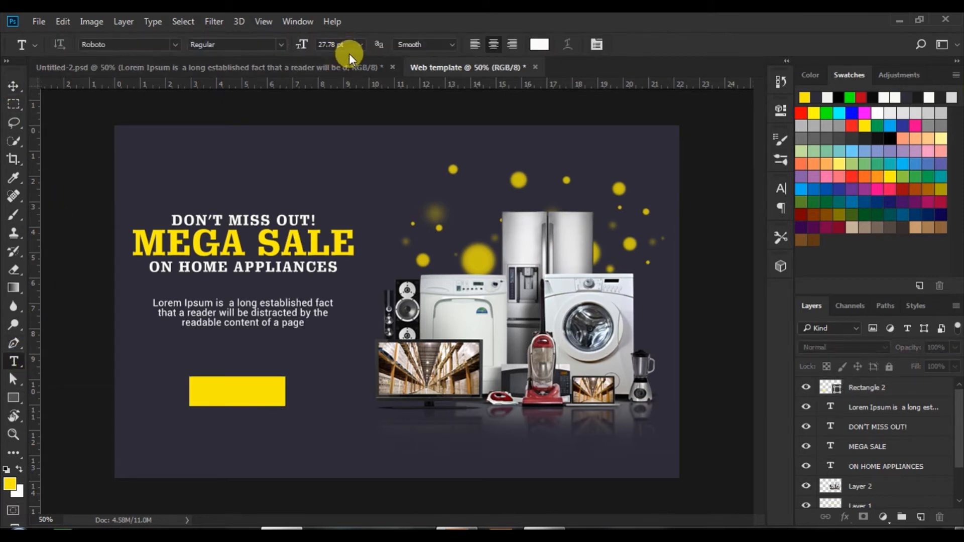
pyautogui.click(360, 45)
pyautogui.click(354, 247)
pyautogui.click(211, 394)
pyautogui.click(539, 44)
pyautogui.click(600, 331)
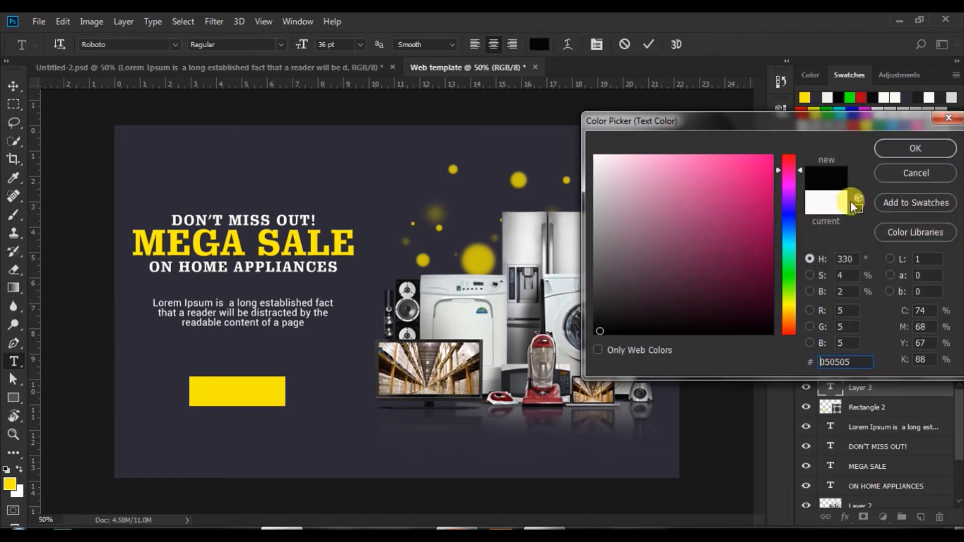
pyautogui.click(915, 148)
# Set the new button text's font to Schadow BT Bold
pyautogui.click(780, 188)
pyautogui.click(756, 206)
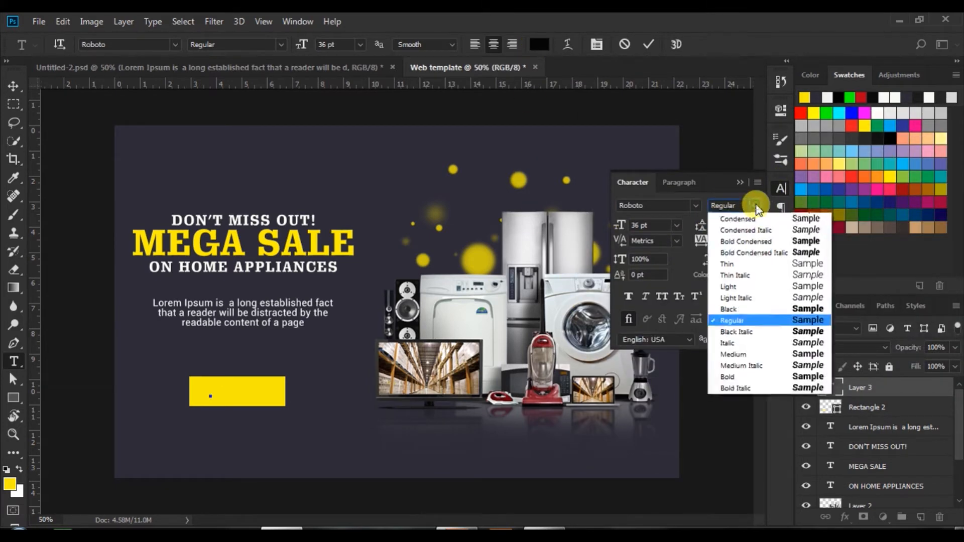
pyautogui.click(695, 202)
pyautogui.click(695, 203)
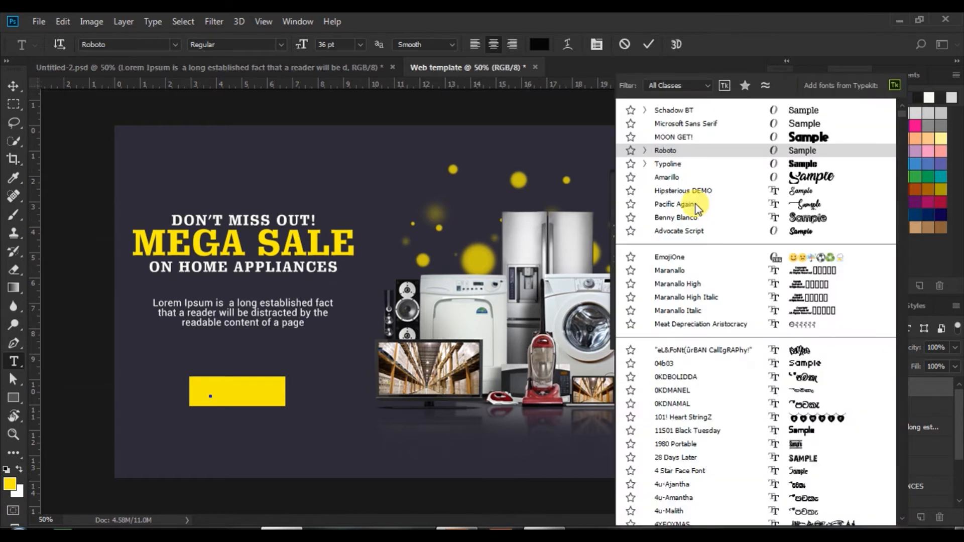
pyautogui.click(800, 113)
pyautogui.click(747, 209)
pyautogui.click(735, 224)
# Enter SHOP NOW as the button text, left-align it and position it over the yellow rectangle
pyautogui.write('SHOP NOW')
pyautogui.moveTo(217, 426); pyautogui.dragTo(247, 426)
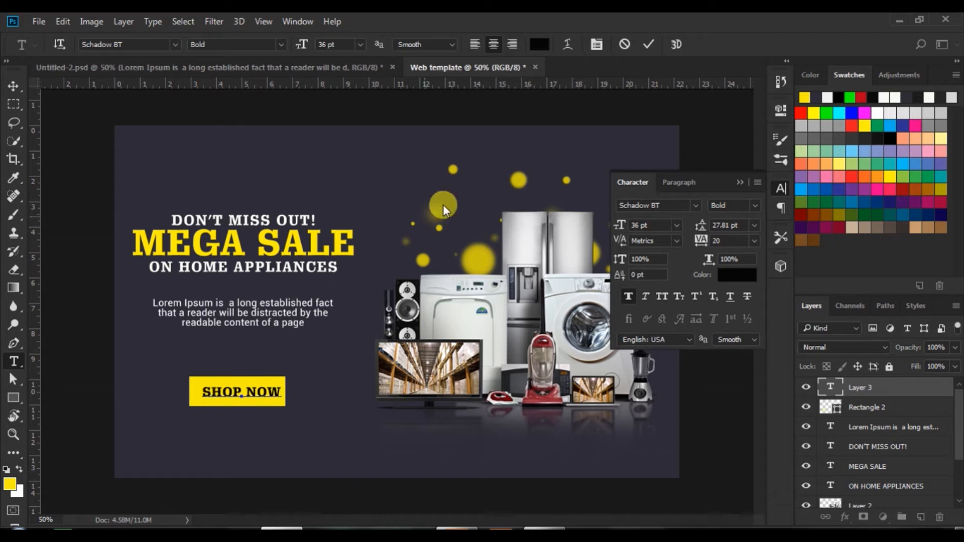
pyautogui.click(474, 44)
pyautogui.moveTo(258, 423); pyautogui.dragTo(222, 427)
pyautogui.click(647, 45)
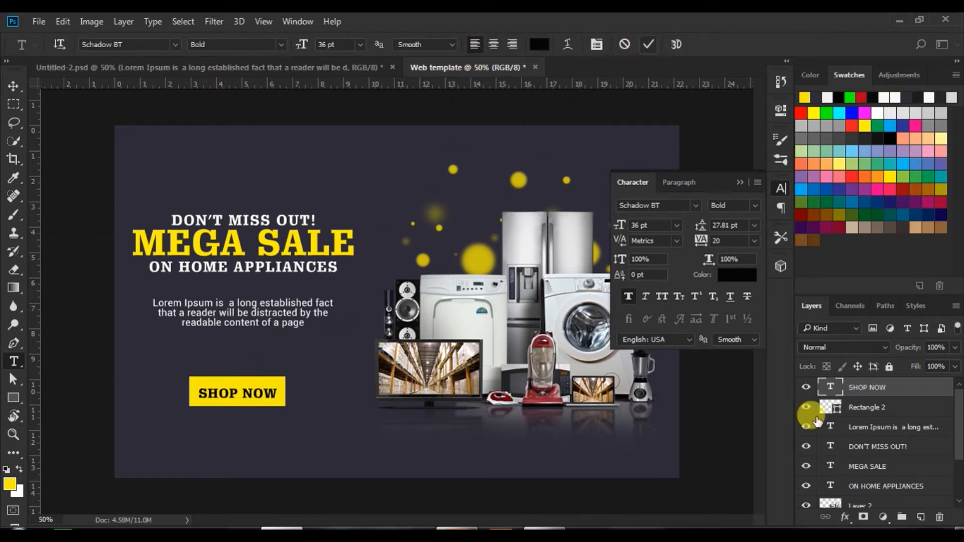
# Align the SHOP NOW text and the yellow rectangle on their horizontal and vertical centres
pyautogui.keyDown('shift'); pyautogui.click(831, 411); pyautogui.keyUp('shift')
pyautogui.click(13, 86)
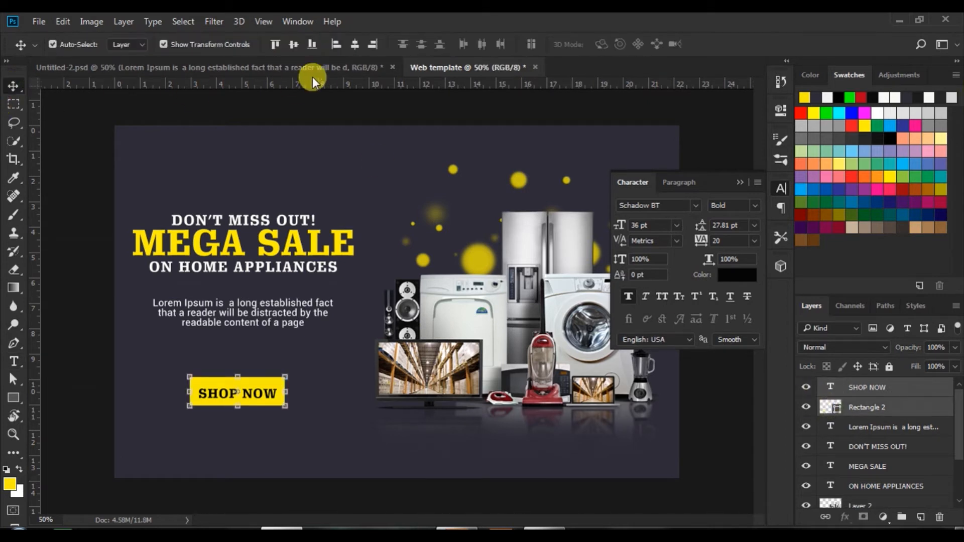
pyautogui.click(354, 45)
pyautogui.click(292, 45)
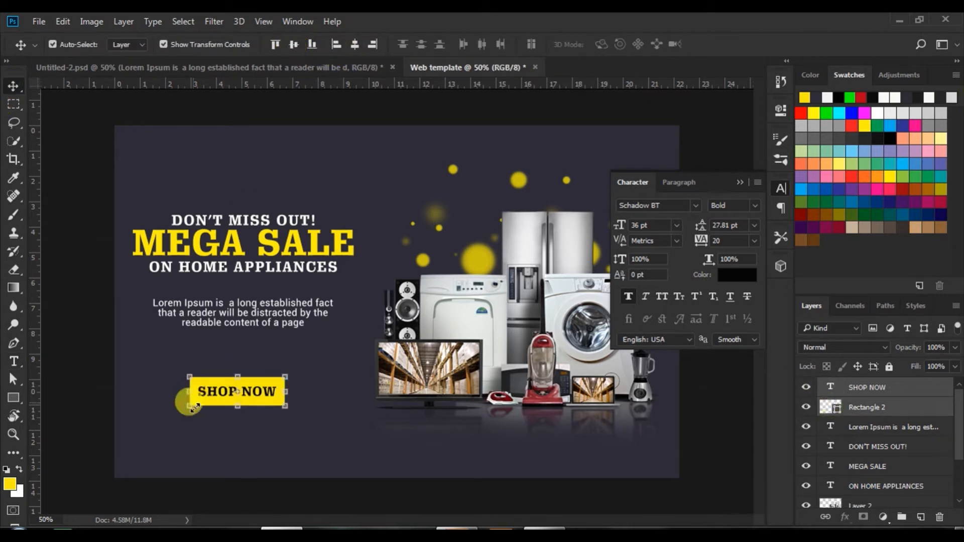
# Move the SHOP NOW button up and slightly right so it sits closer below the paragraph
pyautogui.moveTo(276, 390); pyautogui.dragTo(282, 374)
pyautogui.click(739, 182)
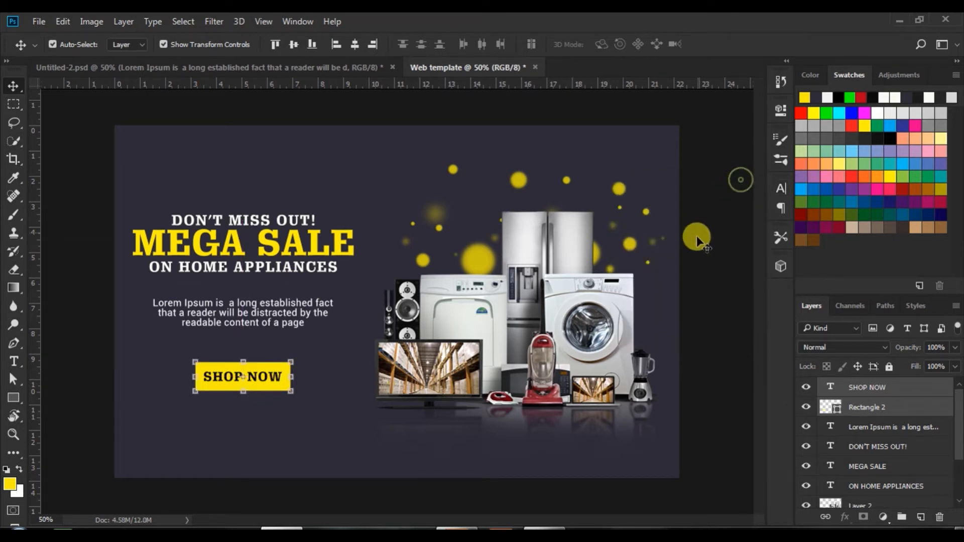
pyautogui.click(708, 258)
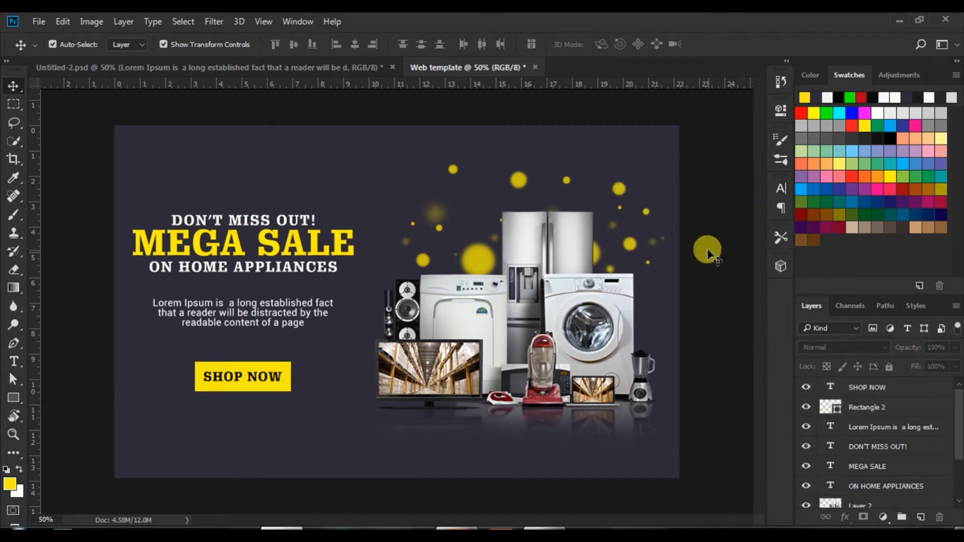
# Start a text line above the bokeh dots at 32 pt in off-white fcf9fb and enter Home
pyautogui.click(14, 363)
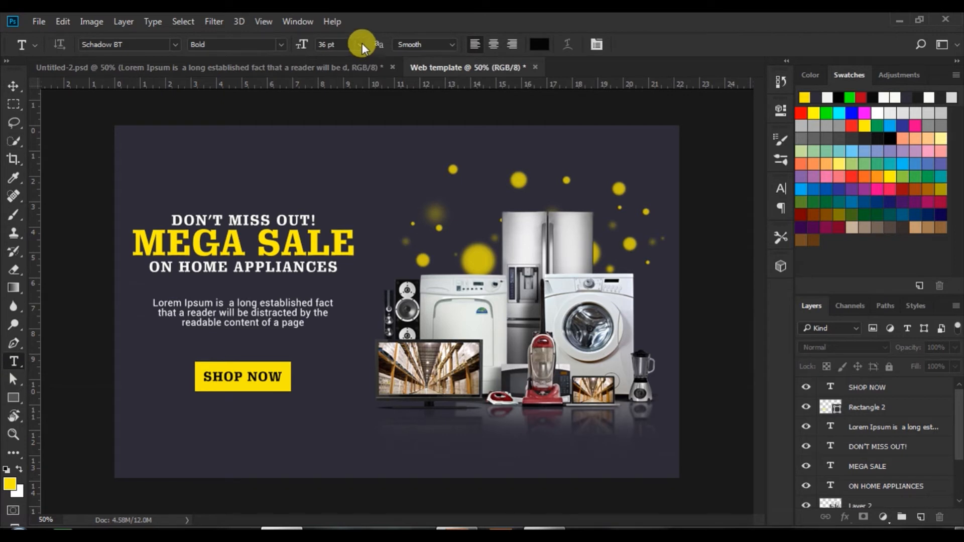
pyautogui.click(434, 152)
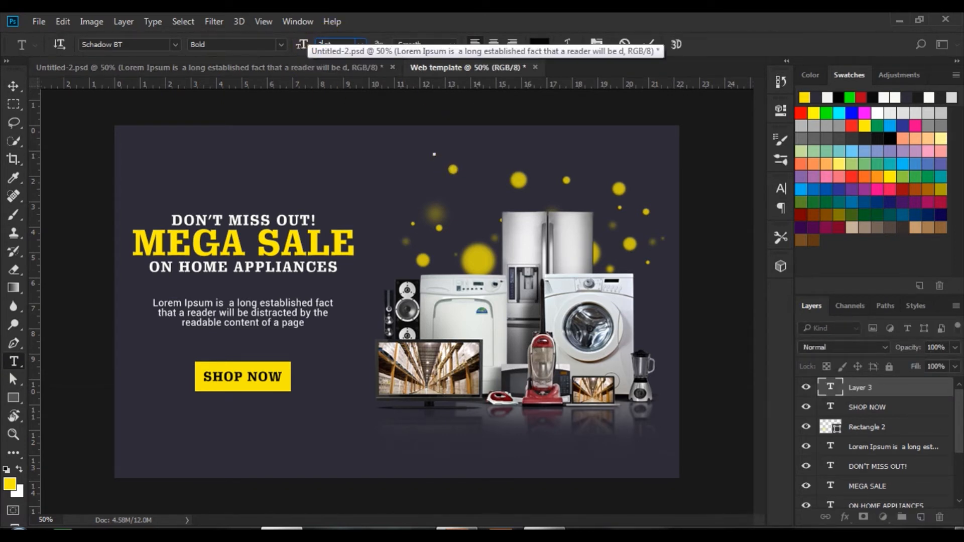
pyautogui.write('32')
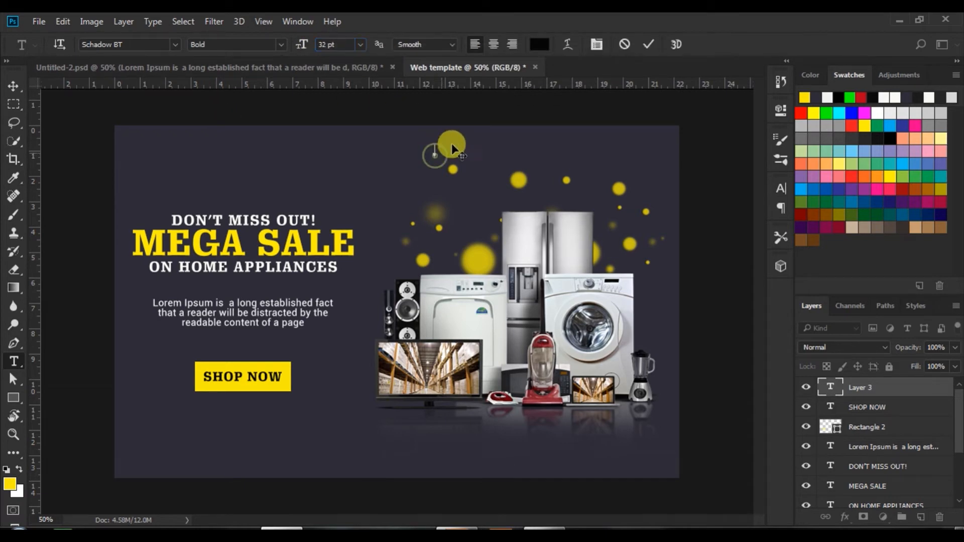
pyautogui.click(539, 44)
pyautogui.click(595, 156)
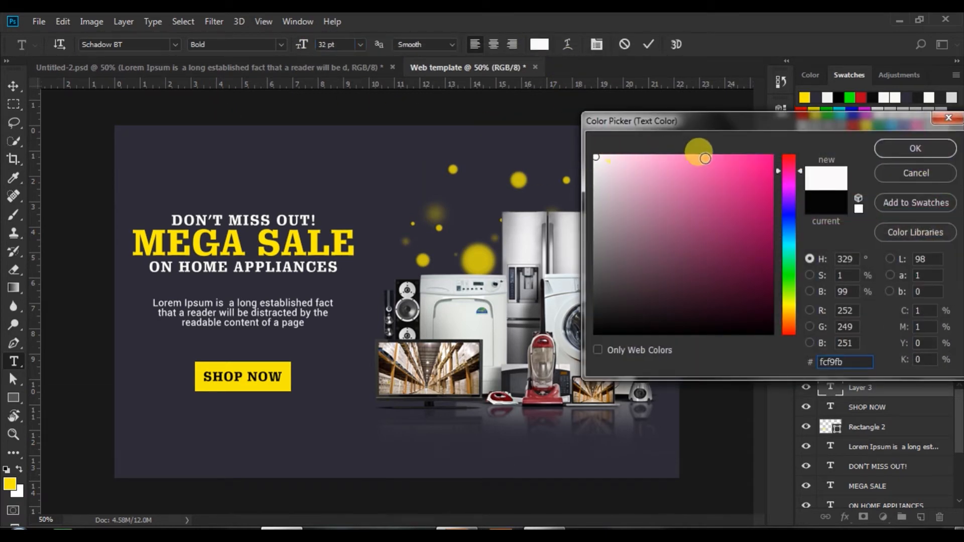
pyautogui.click(887, 149)
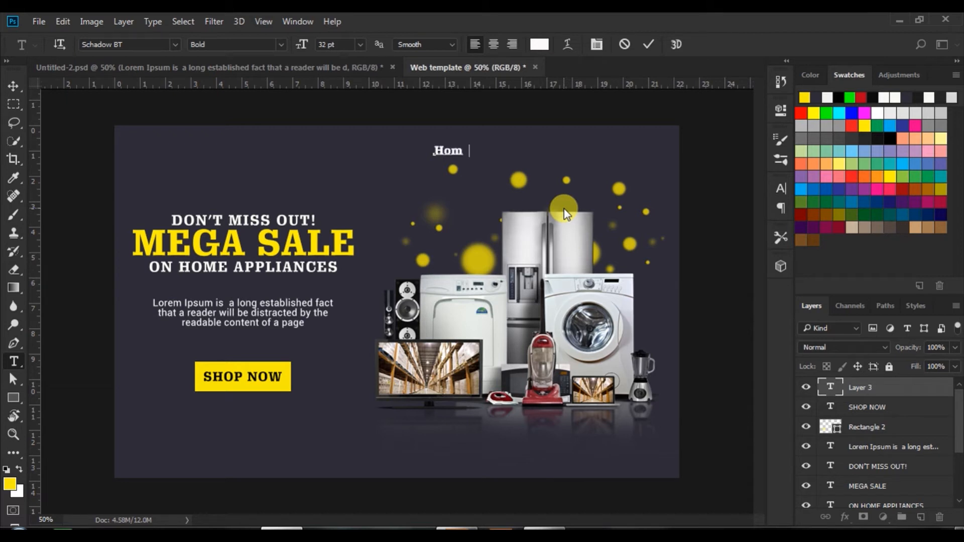
# Remove Faux Bold from the Home text and add About Us, Service and Contact after it, separated by wide spaces
pyautogui.moveTo(432, 151); pyautogui.dragTo(502, 153)
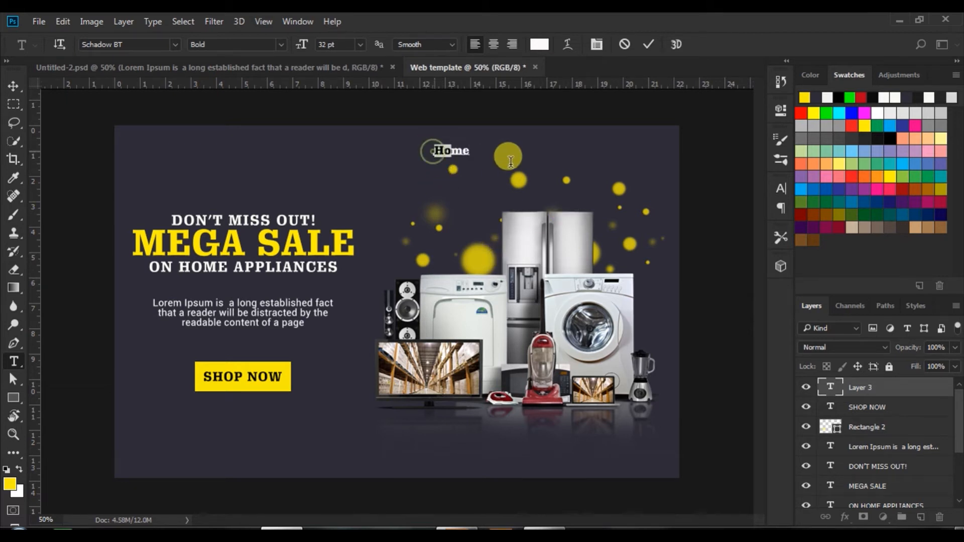
pyautogui.click(781, 189)
pyautogui.click(629, 297)
pyautogui.click(467, 152)
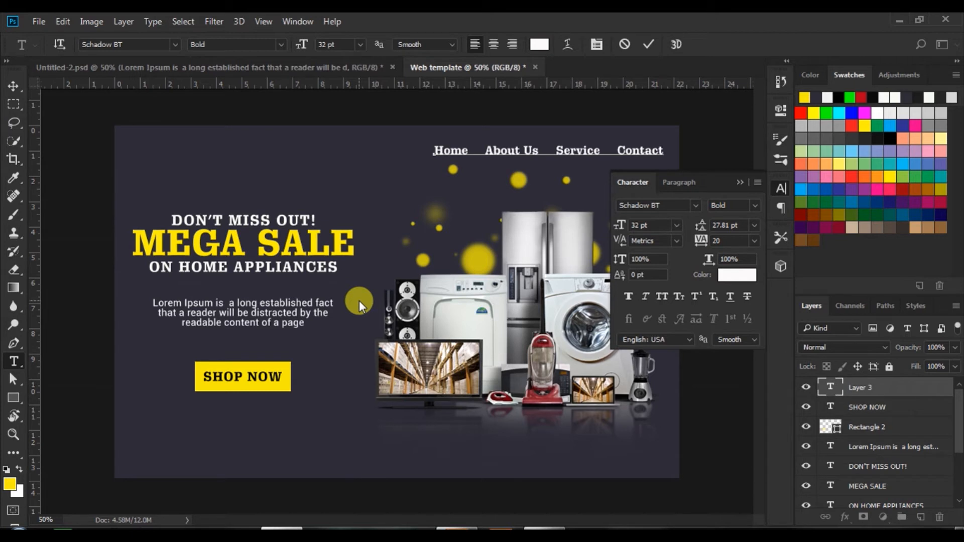
# Move the navigation text into the banner's top-right corner, above the bokeh dots
pyautogui.moveTo(476, 176); pyautogui.dragTo(459, 176)
pyautogui.click(738, 183)
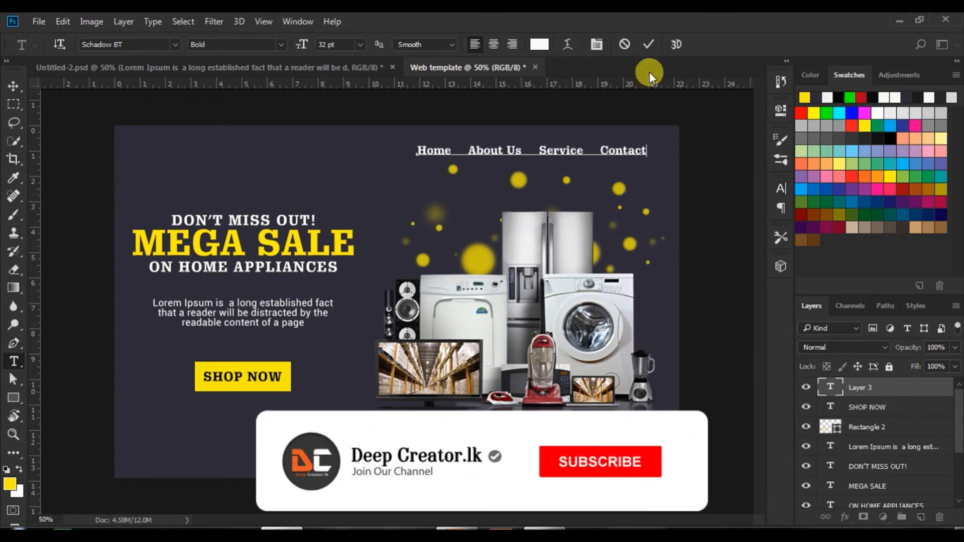
pyautogui.click(684, 138)
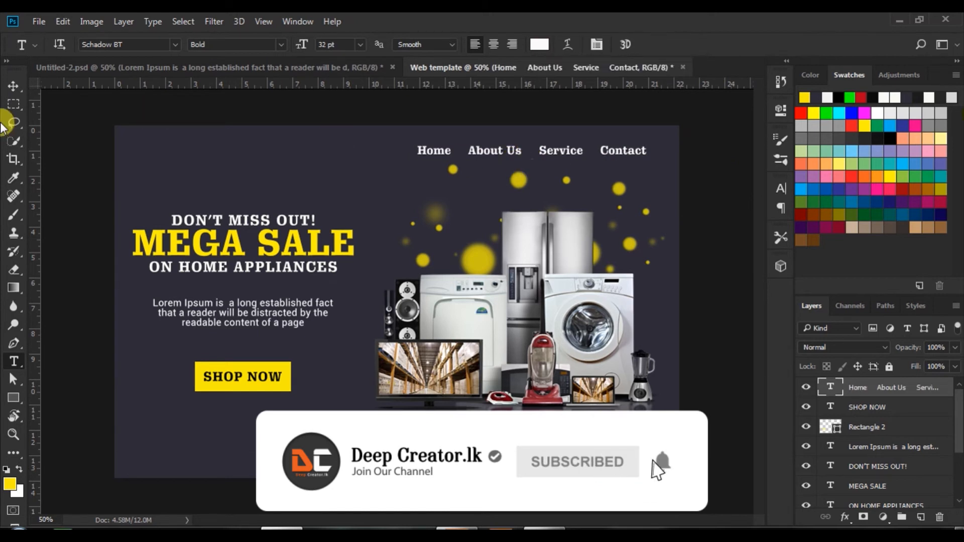
pyautogui.click(13, 85)
pyautogui.moveTo(562, 152); pyautogui.dragTo(573, 147)
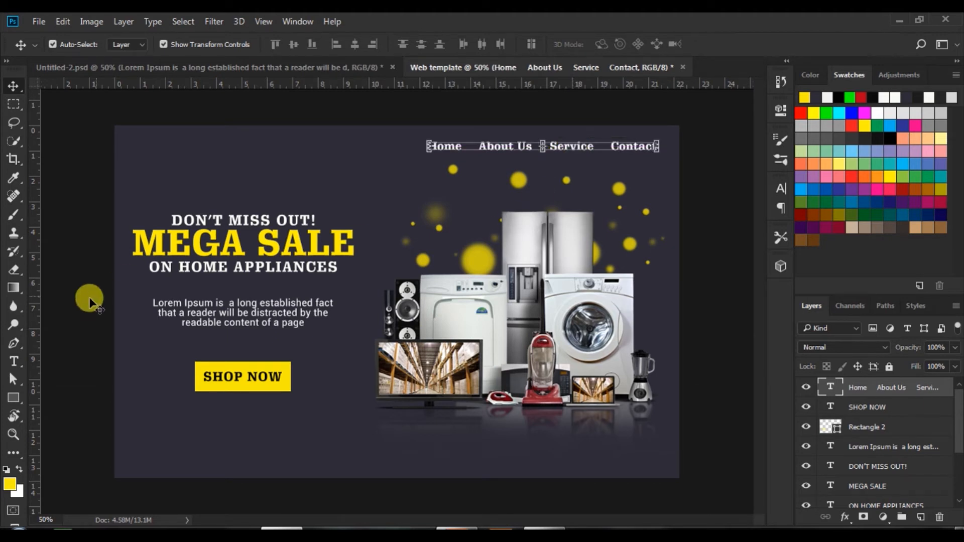
pyautogui.click(59, 365)
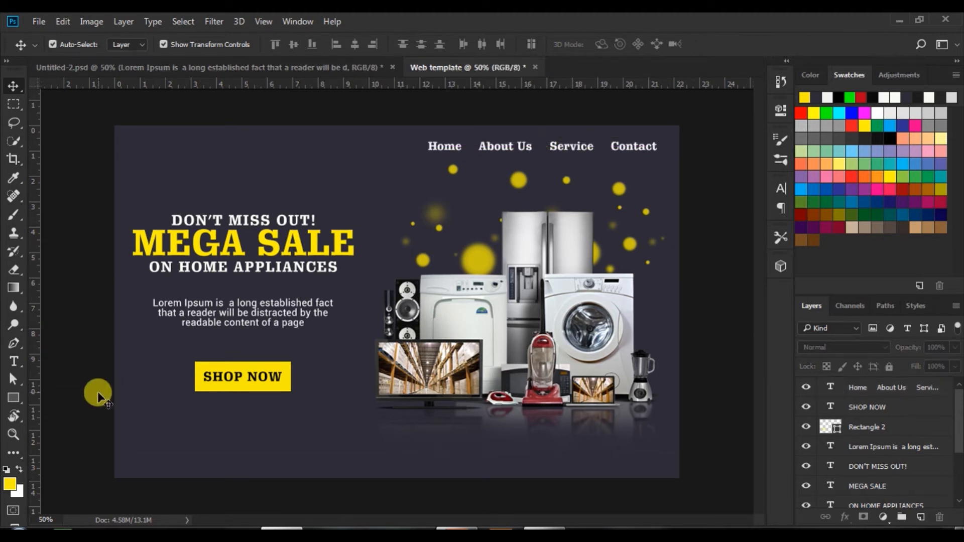
# Draw a straight horizontal line about 100 px long under Home with the Pen tool in Shape mode
pyautogui.click(14, 346)
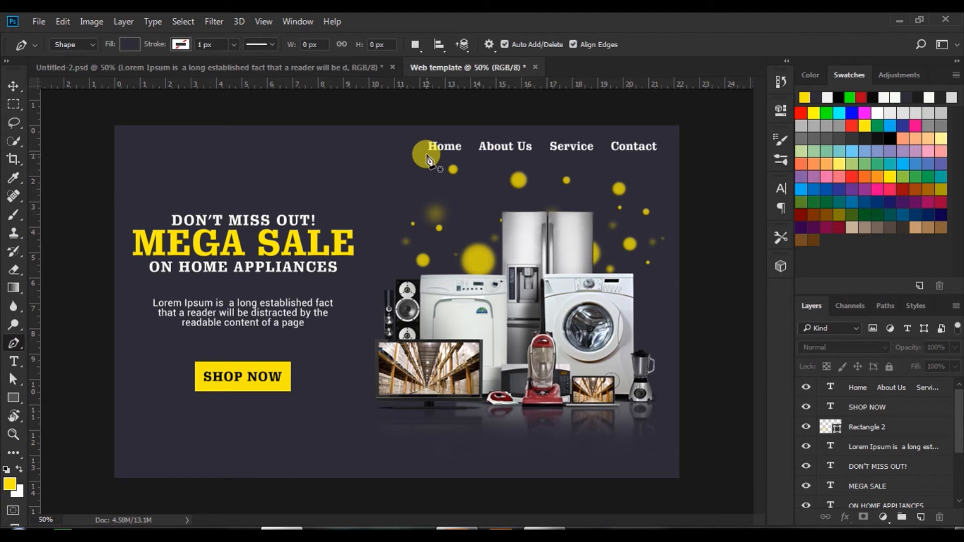
pyautogui.click(426, 155)
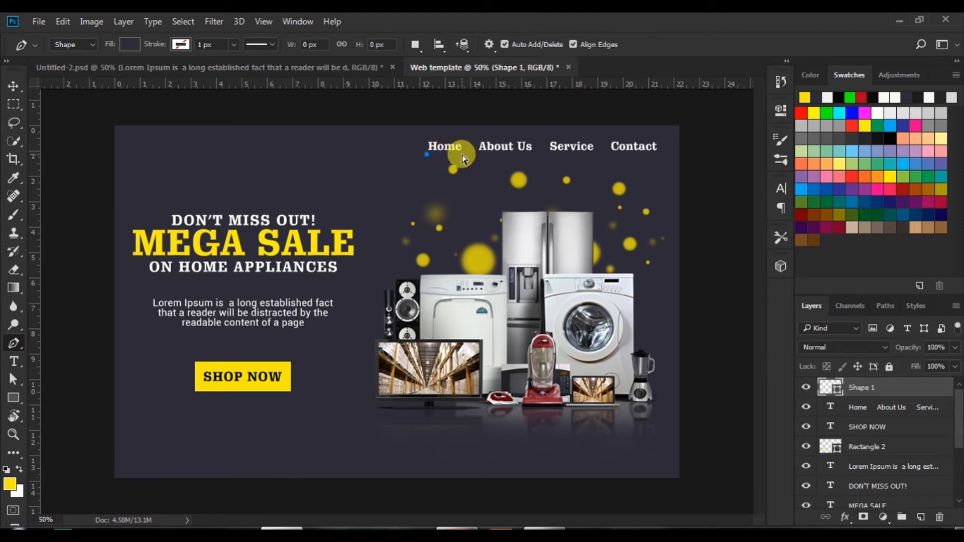
pyautogui.click(461, 155)
# Give the line under Home no fill and a yellow stroke 5.71 px wide
pyautogui.click(127, 45)
pyautogui.click(71, 70)
pyautogui.click(186, 44)
pyautogui.click(112, 118)
pyautogui.click(234, 45)
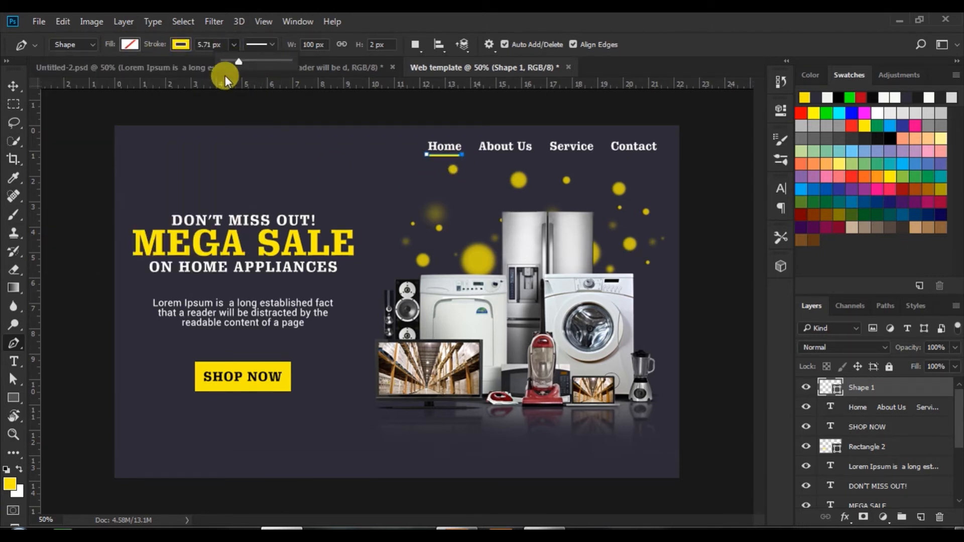
pyautogui.click(14, 85)
pyautogui.click(721, 375)
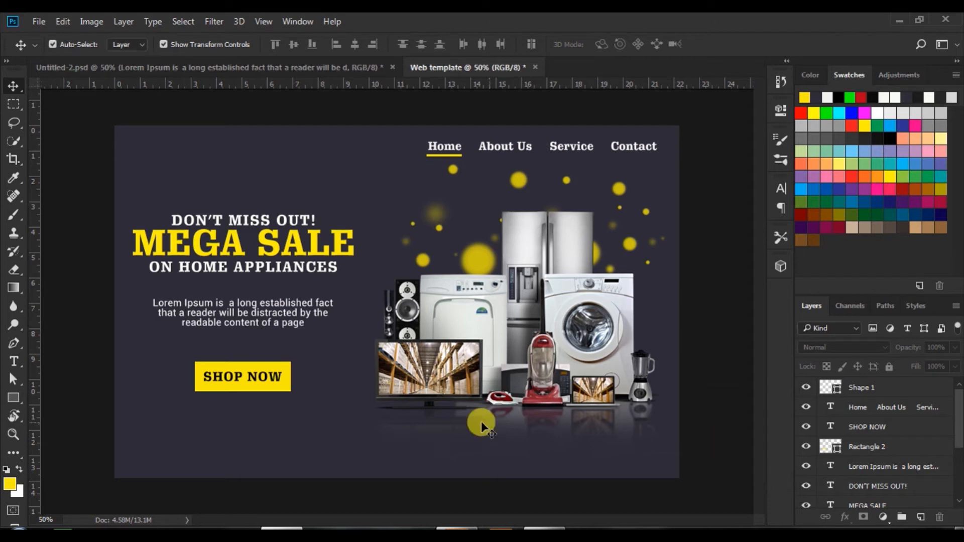
# Move the headline, Lorem Ipsum paragraph and SHOP NOW button together slightly down and right
pyautogui.click(281, 386)
pyautogui.click(872, 428)
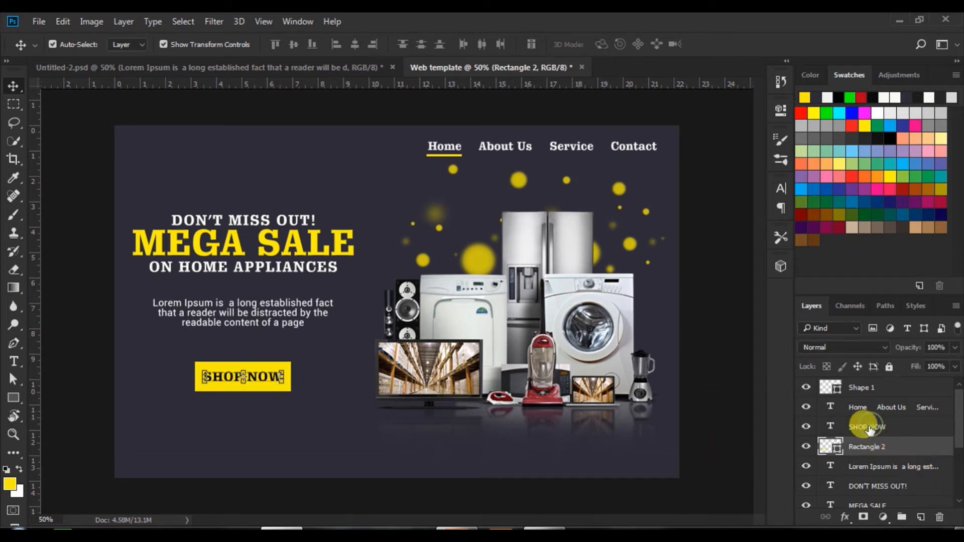
pyautogui.moveTo(953, 422); pyautogui.dragTo(958, 462)
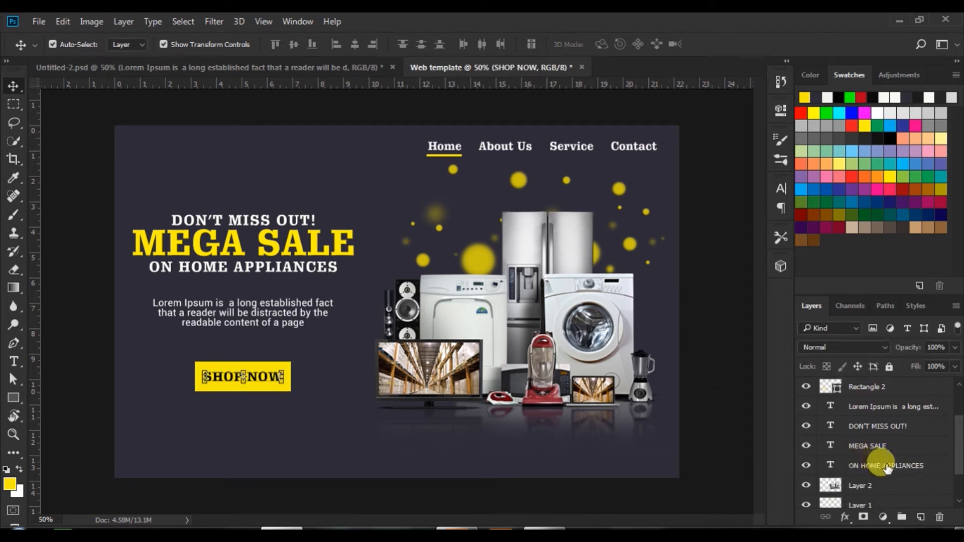
pyautogui.keyDown('shift'); pyautogui.click(883, 466); pyautogui.keyUp('shift')
pyautogui.moveTo(281, 246)
pyautogui.mouseDown()
pyautogui.moveTo(289, 227)
pyautogui.moveTo(294, 265)
pyautogui.moveTo(283, 260)
pyautogui.mouseUp()
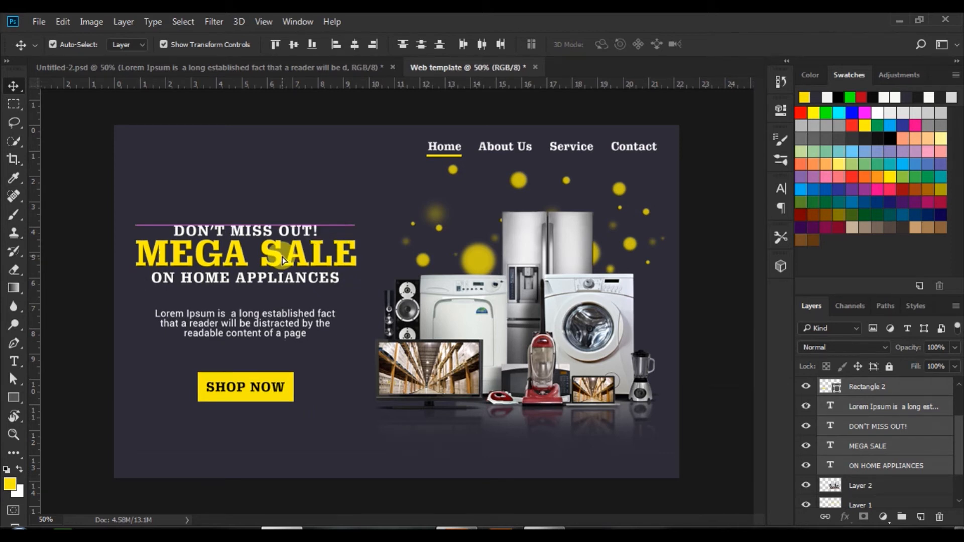
pyautogui.click(701, 343)
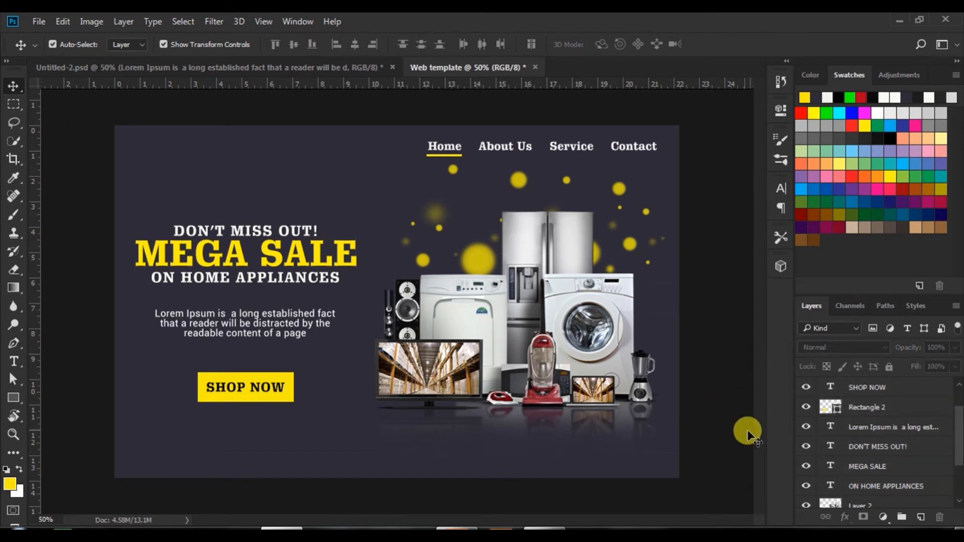
# Move the appliances image down about 0.56 in level with the headline's top, and lower the yellow bokeh dots behind it
pyautogui.click(577, 303)
pyautogui.moveTo(577, 304); pyautogui.dragTo(581, 320)
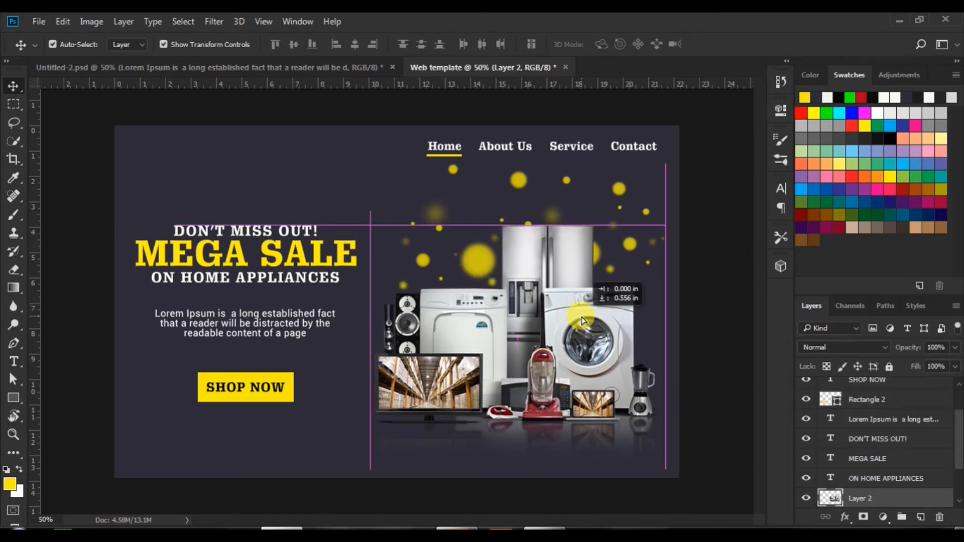
pyautogui.moveTo(477, 258); pyautogui.dragTo(482, 288)
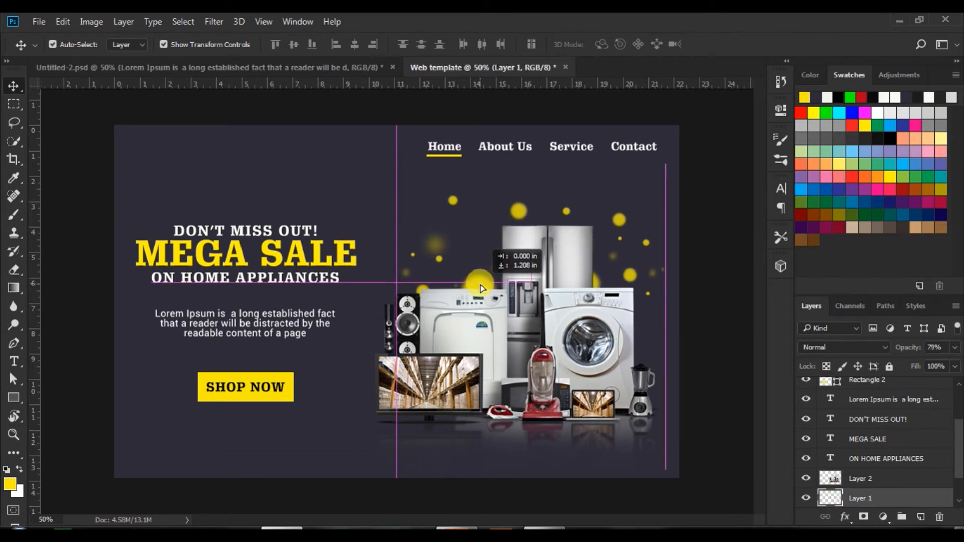
pyautogui.moveTo(482, 287)
pyautogui.mouseDown()
pyautogui.moveTo(481, 302)
pyautogui.moveTo(480, 280)
pyautogui.mouseUp()
pyautogui.click(712, 281)
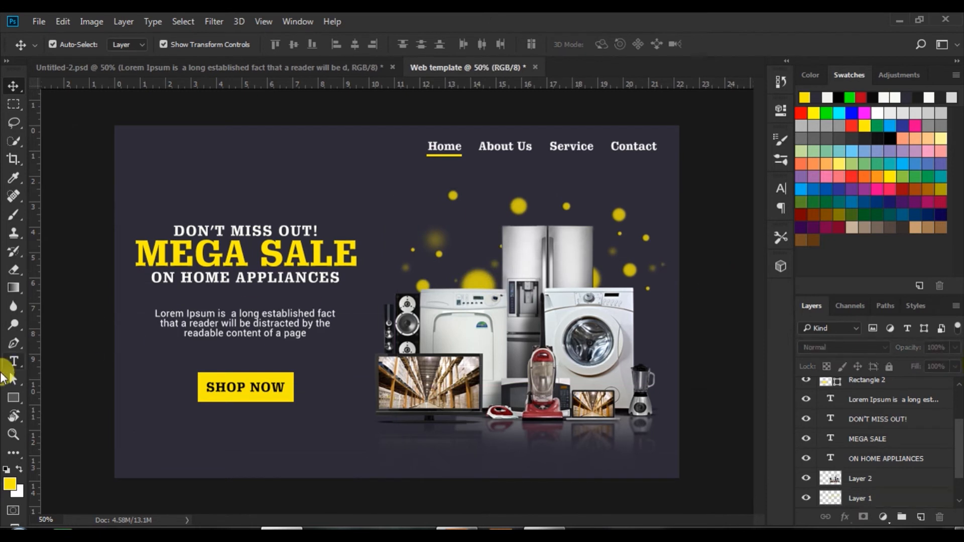
# Draw a rectangle about 332 × 162 px below the Contact link, reaching the banner's right edge, and fill it yellow
pyautogui.click(13, 398)
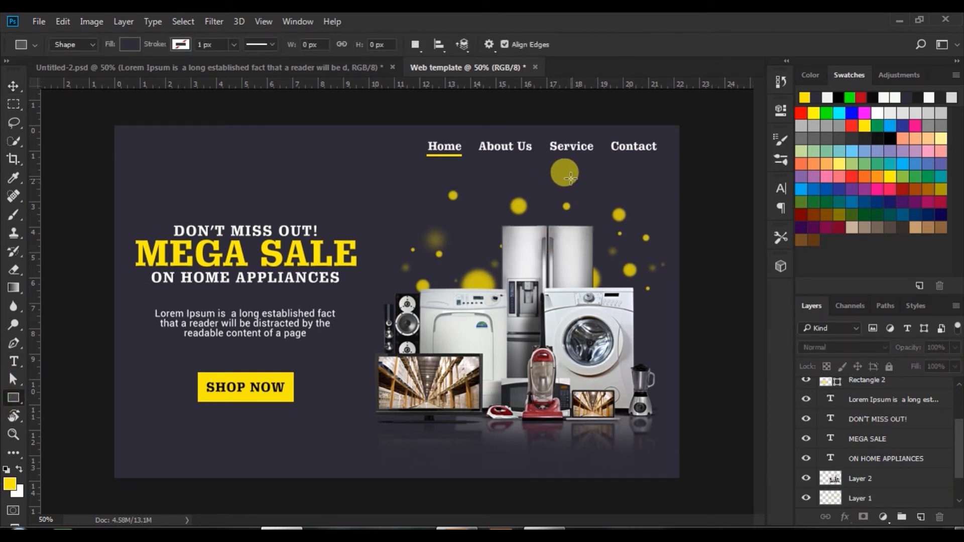
pyautogui.moveTo(563, 168); pyautogui.dragTo(680, 222)
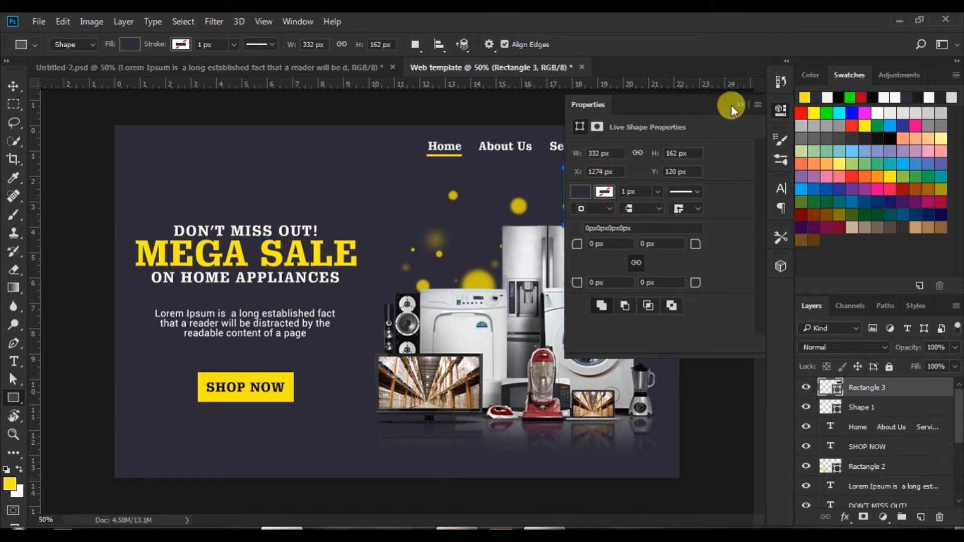
pyautogui.click(577, 191)
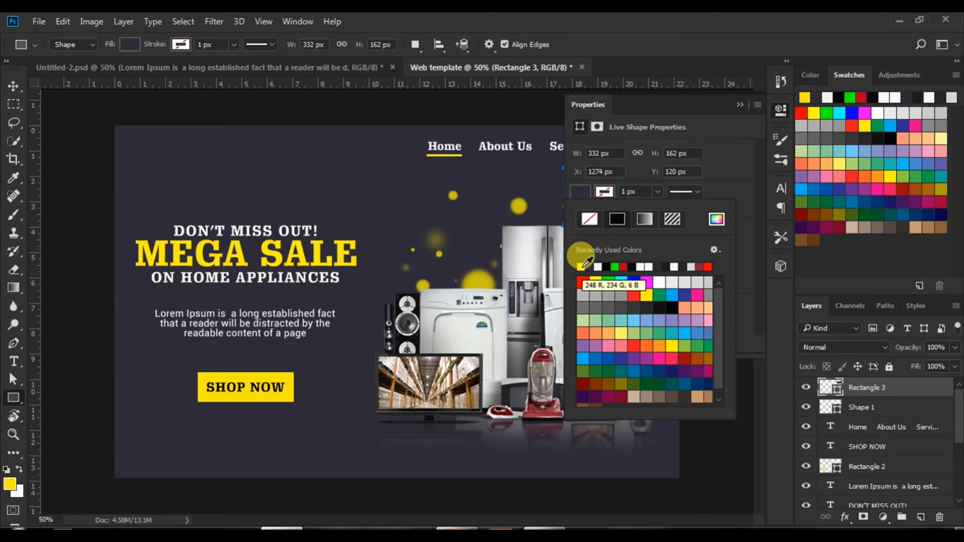
pyautogui.click(583, 263)
pyautogui.click(735, 102)
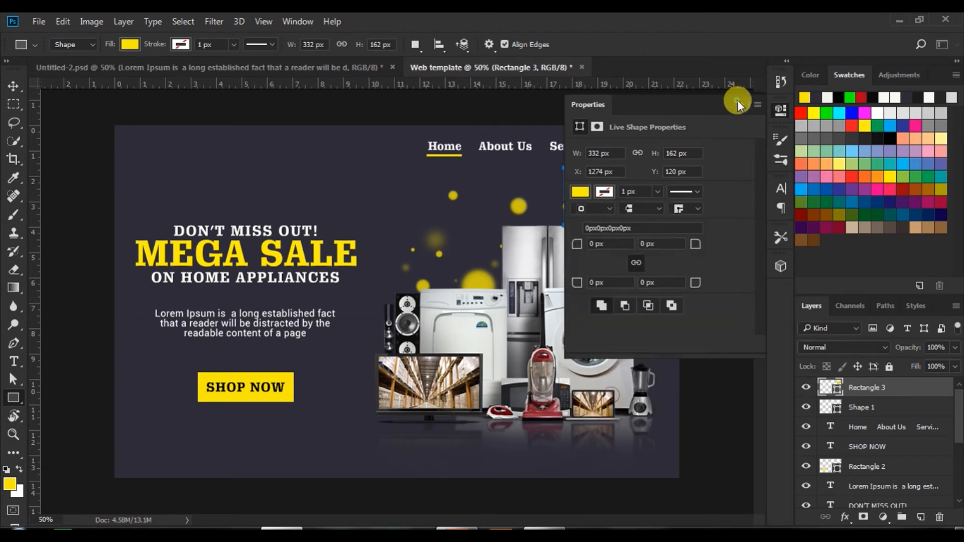
pyautogui.click(739, 104)
pyautogui.moveTo(952, 350); pyautogui.dragTo(959, 369)
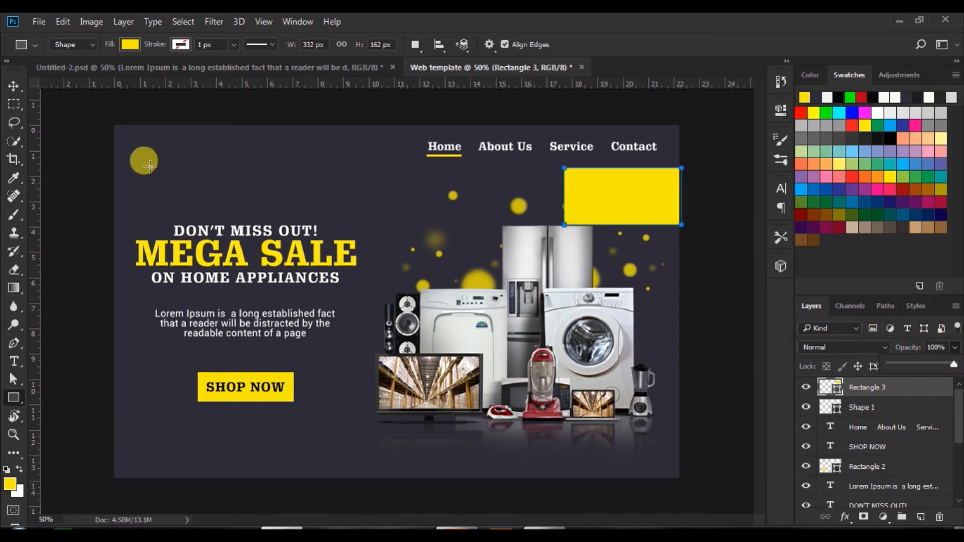
pyautogui.click(13, 85)
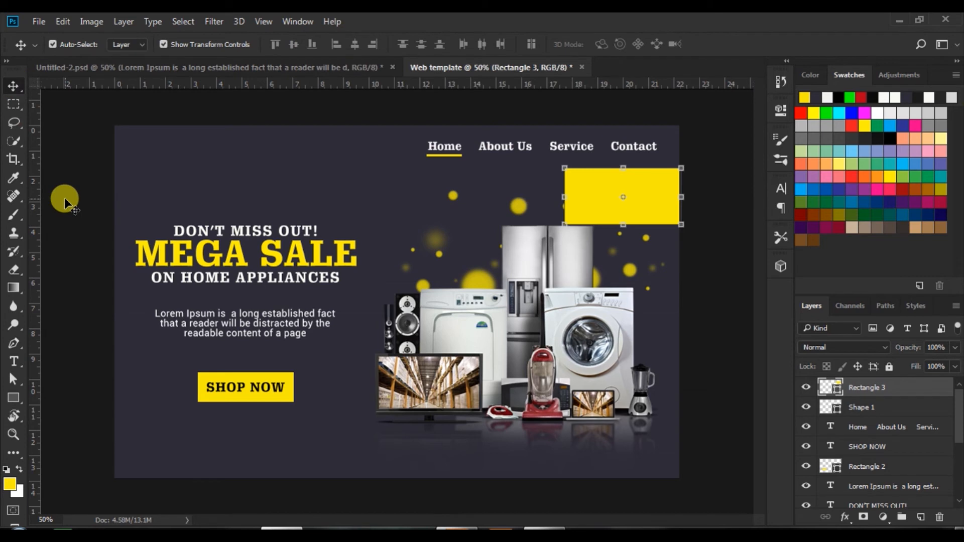
pyautogui.click(64, 199)
pyautogui.click(14, 361)
pyautogui.click(13, 86)
pyautogui.click(103, 187)
pyautogui.click(74, 303)
# Add the text "50%" in black Schadow BT Bold at 100 pt in the middle of the yellow rectangle
pyautogui.click(14, 361)
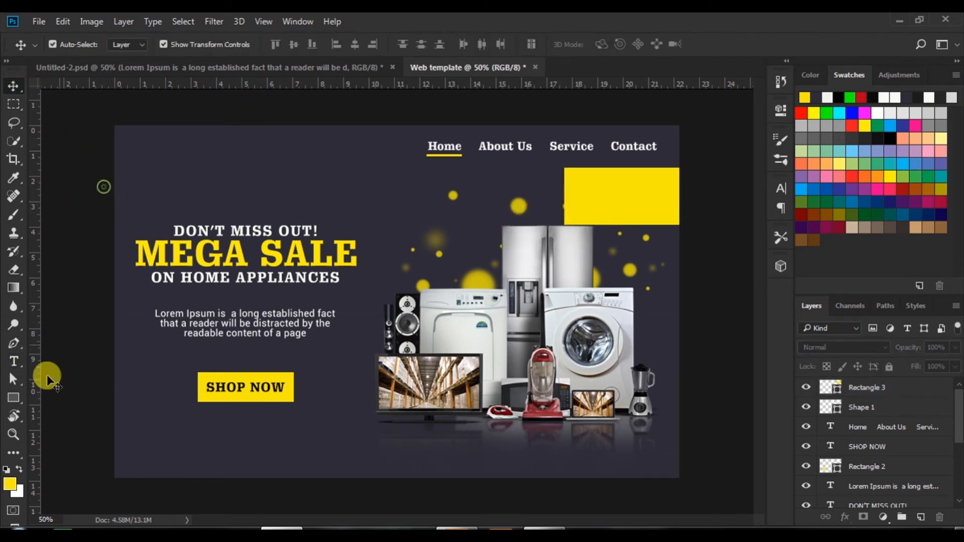
pyautogui.click(607, 196)
pyautogui.click(322, 45)
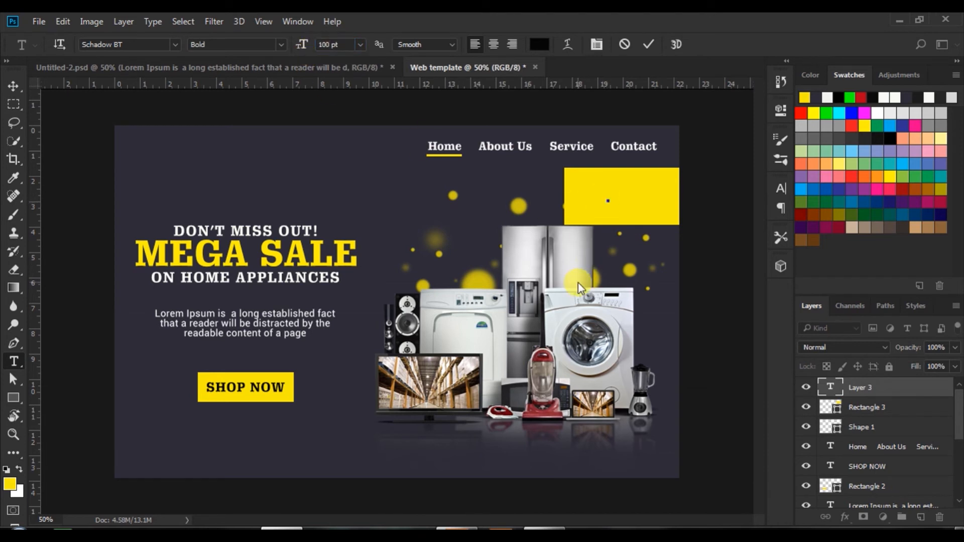
pyautogui.write('50%')
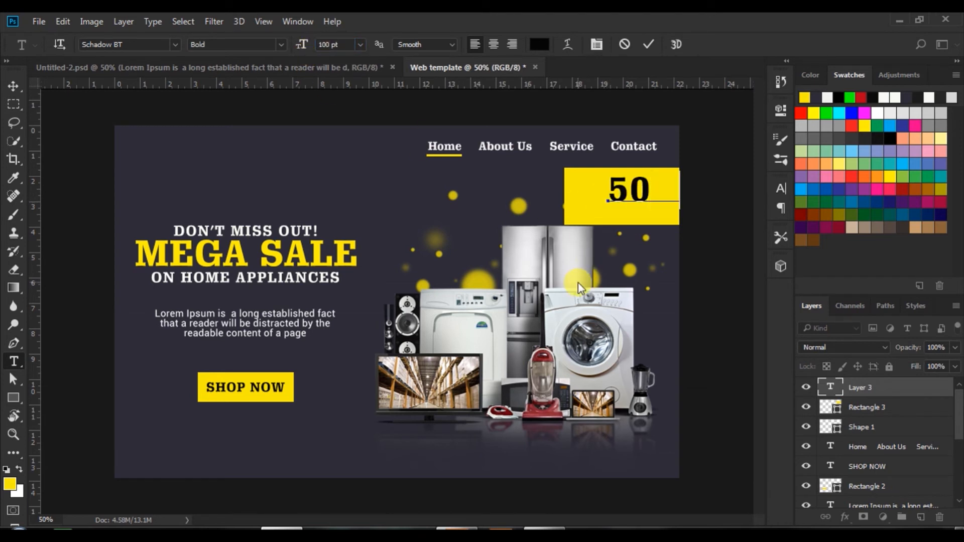
pyautogui.moveTo(623, 217); pyautogui.dragTo(602, 222)
# Tighten the tracking of the whole 50% text to -60
pyautogui.hotkey('ctrl', 'a')
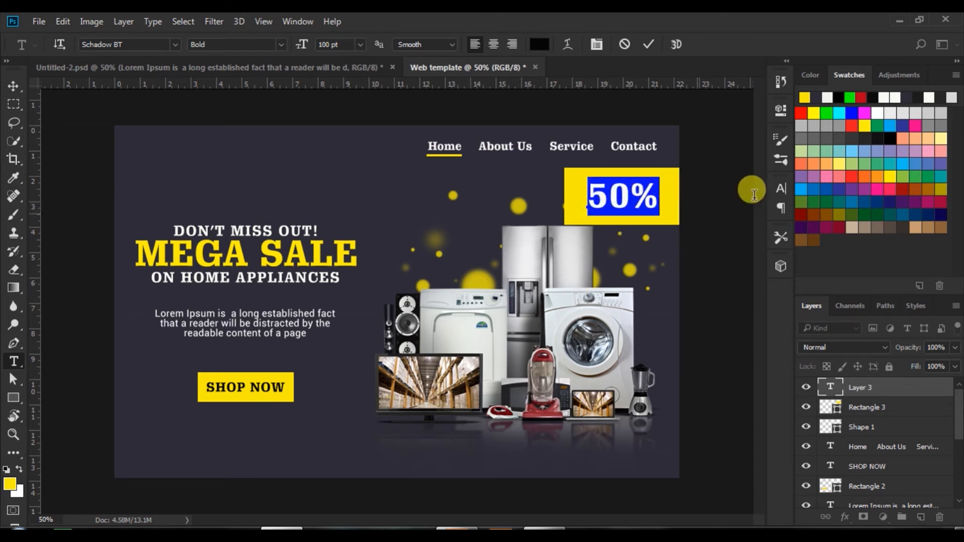
pyautogui.click(780, 188)
pyautogui.click(700, 245)
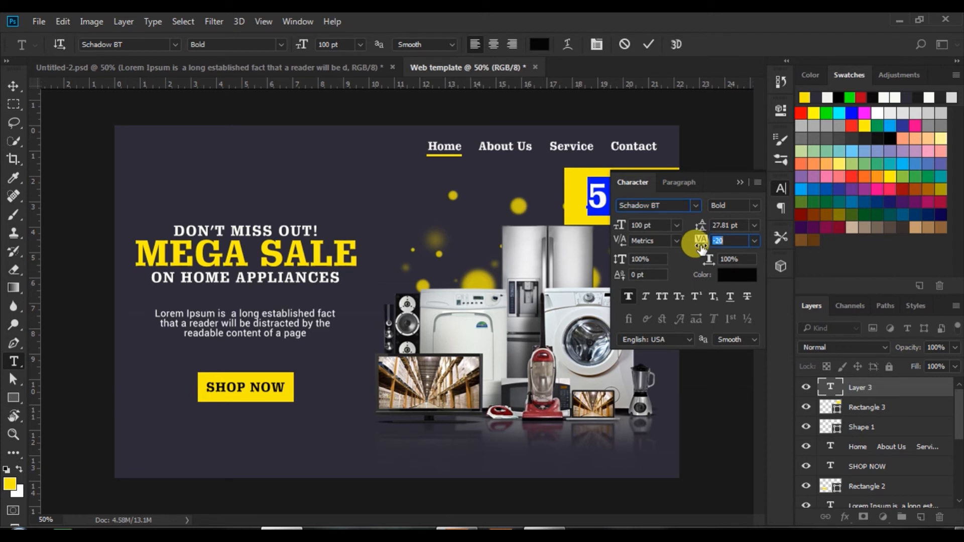
pyautogui.click(739, 183)
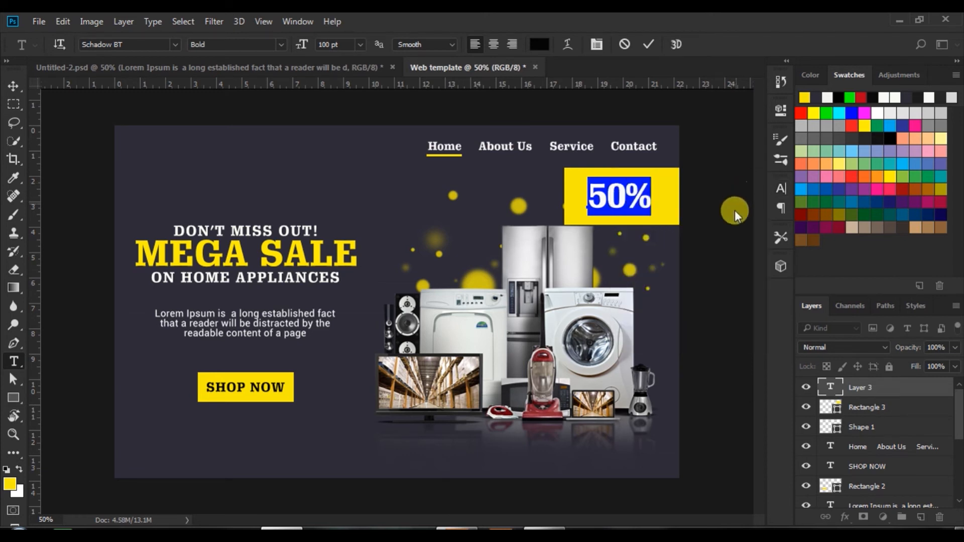
pyautogui.click(14, 88)
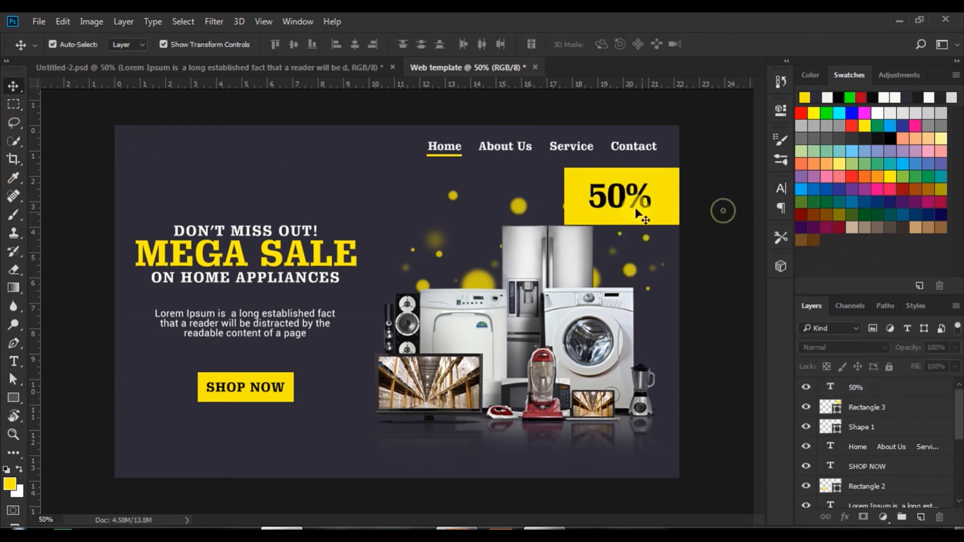
# Add the text "GET UP TO" in black Schadow BT Bold at 30 pt directly above 50%
pyautogui.click(14, 362)
pyautogui.click(357, 45)
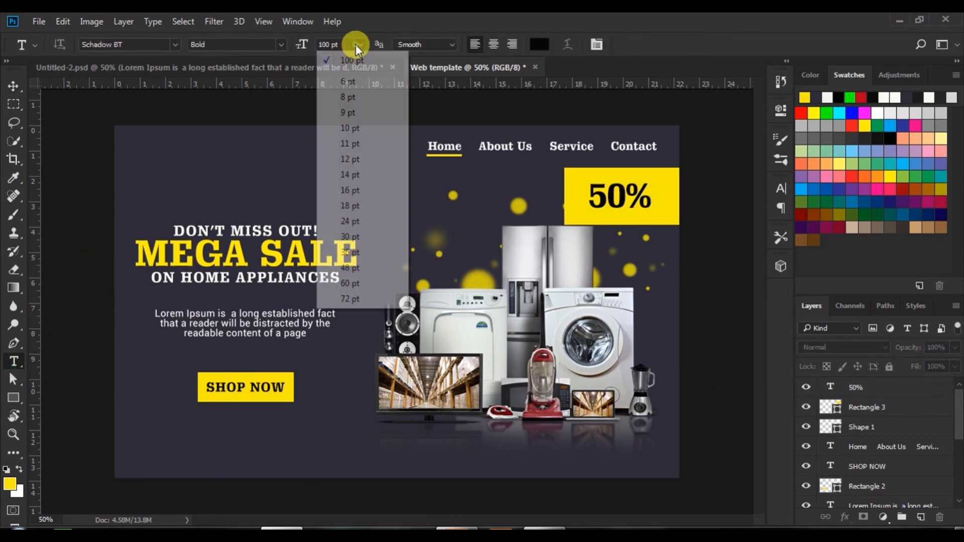
pyautogui.click(349, 237)
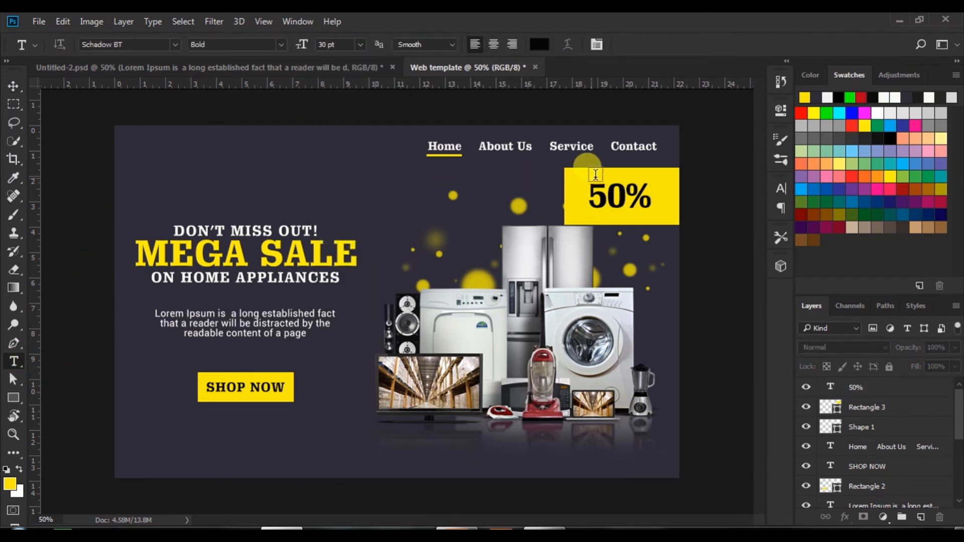
pyautogui.click(587, 176)
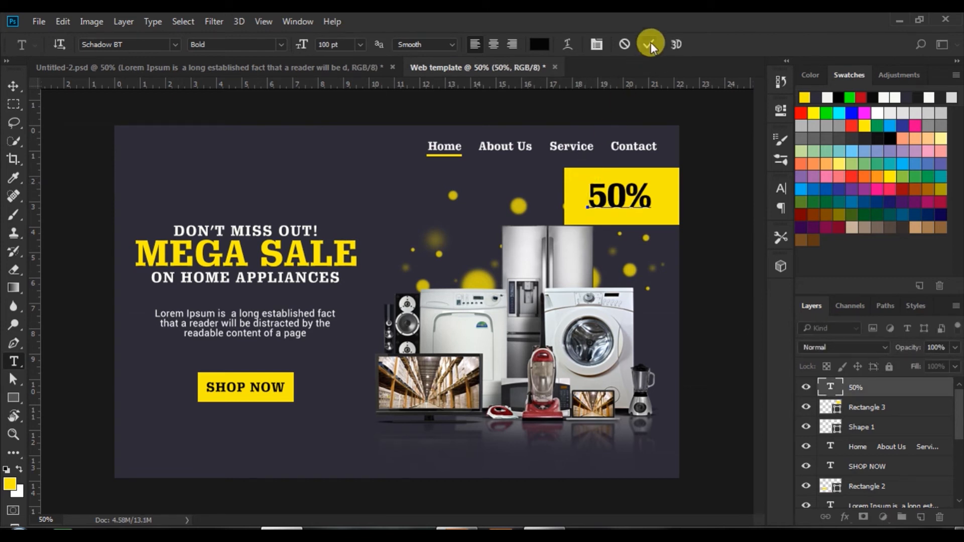
pyautogui.click(360, 45)
pyautogui.click(351, 235)
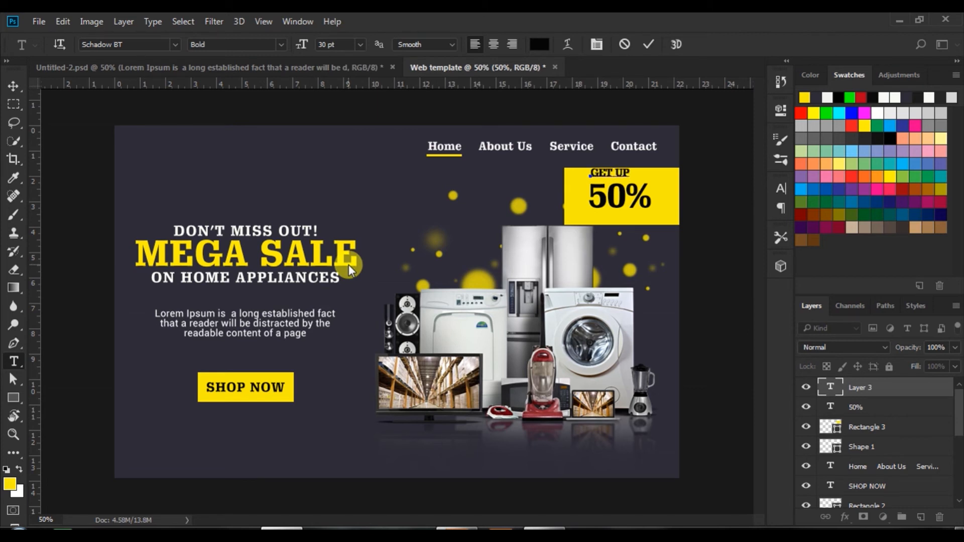
pyautogui.click(648, 44)
# Move the GET UP TO text slightly down and place a duplicate of it directly below 50%
pyautogui.click(13, 86)
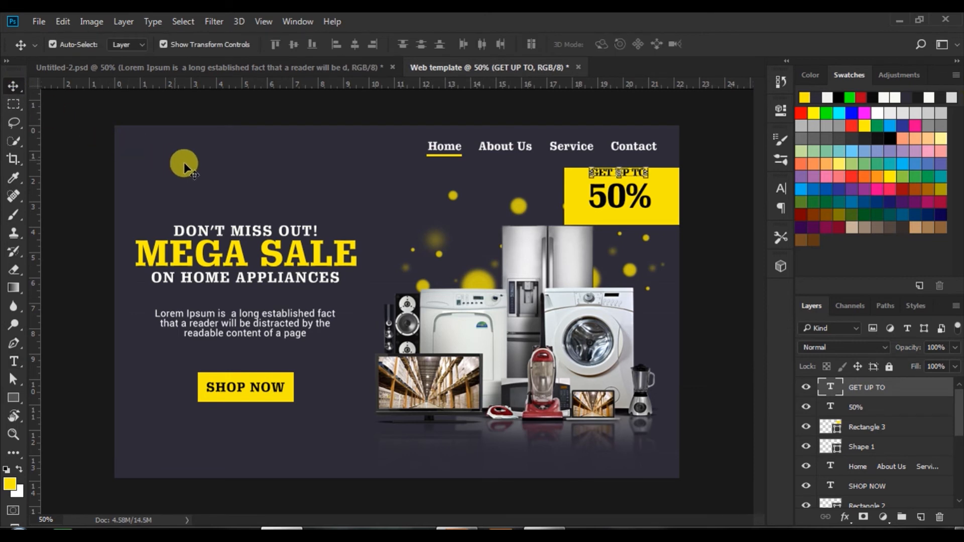
pyautogui.click(698, 198)
pyautogui.click(624, 179)
pyautogui.moveTo(635, 179); pyautogui.dragTo(758, 228)
# Change the duplicated text below 50% to "LIMITED OFFER"
pyautogui.click(13, 362)
pyautogui.click(591, 217)
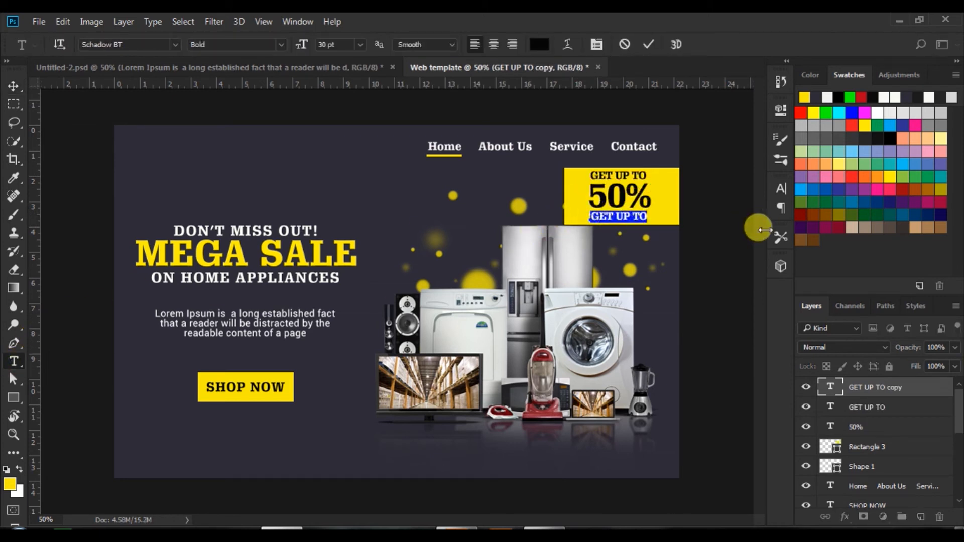
pyautogui.click(595, 217)
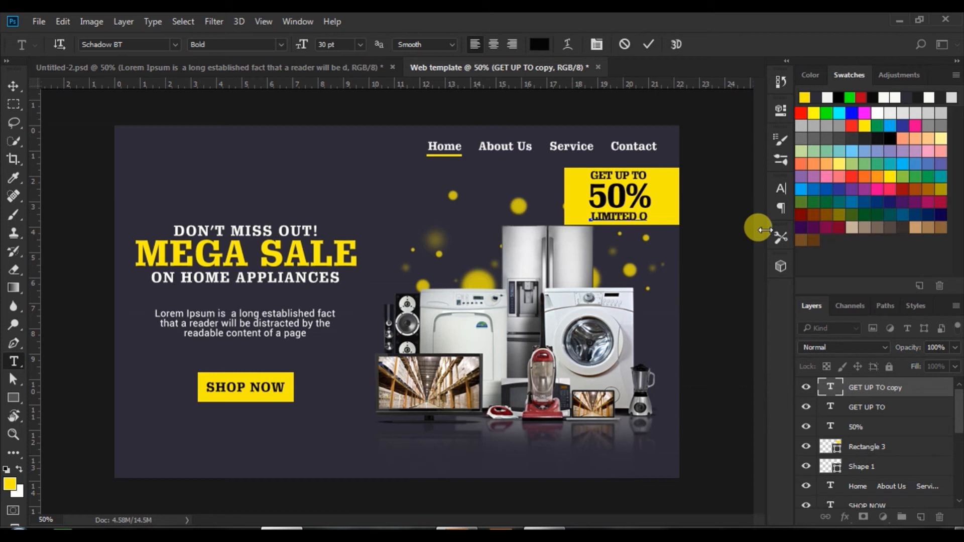
pyautogui.moveTo(764, 230); pyautogui.dragTo(668, 213)
pyautogui.click(648, 50)
# Place the LIMITED OFFER layer beneath the 50% layer and align the three offer text lines on their horizontal centers
pyautogui.moveTo(898, 431); pyautogui.dragTo(860, 435)
pyautogui.moveTo(862, 376); pyautogui.dragTo(847, 416)
pyautogui.click(12, 86)
pyautogui.click(349, 44)
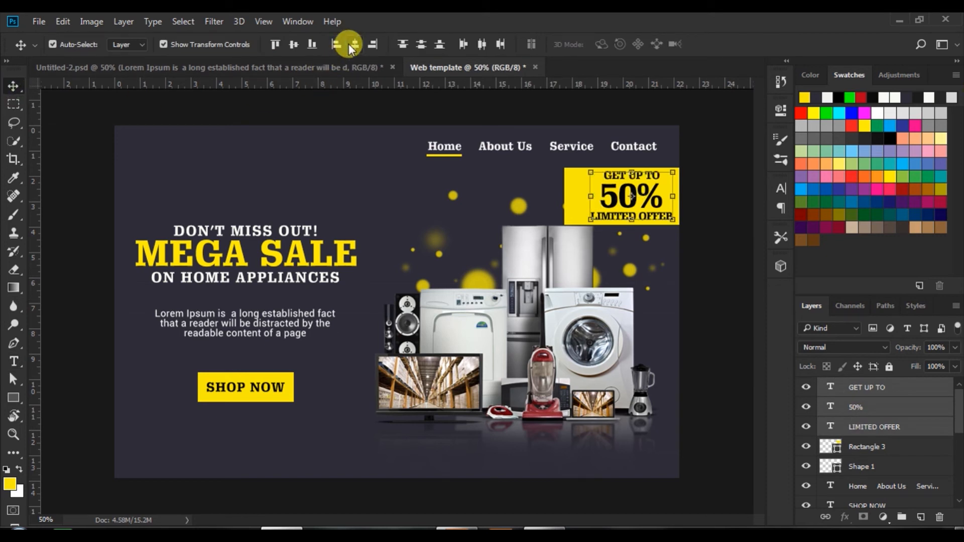
# Shift the three offer text lines left together so they sit centred in the yellow rectangle
pyautogui.hotkey('shift', 'Left')
pyautogui.hotkey('shift', 'Left')
pyautogui.hotkey('shift', 'Left')
pyautogui.hotkey('shift', 'Left')
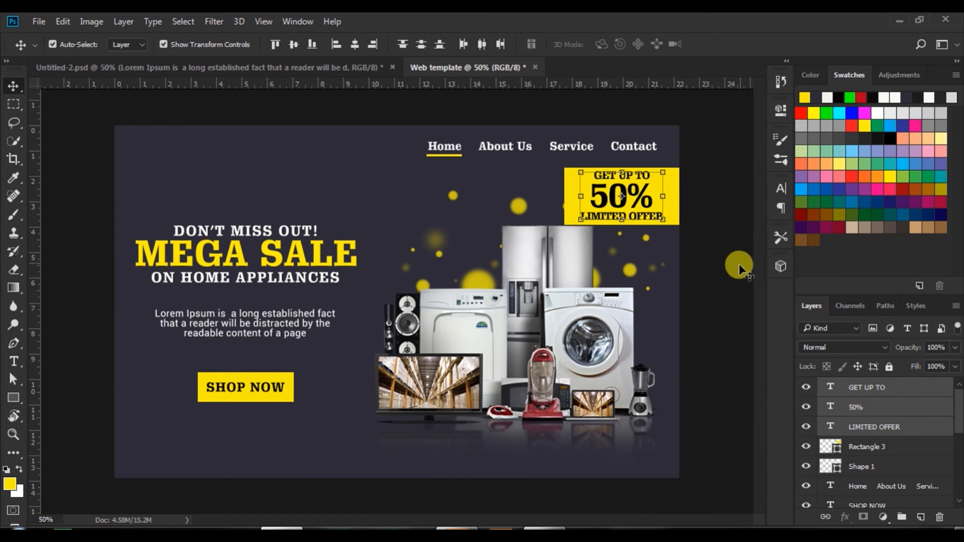
pyautogui.press('Right')
pyautogui.press('Right')
pyautogui.press('Right')
pyautogui.click(726, 277)
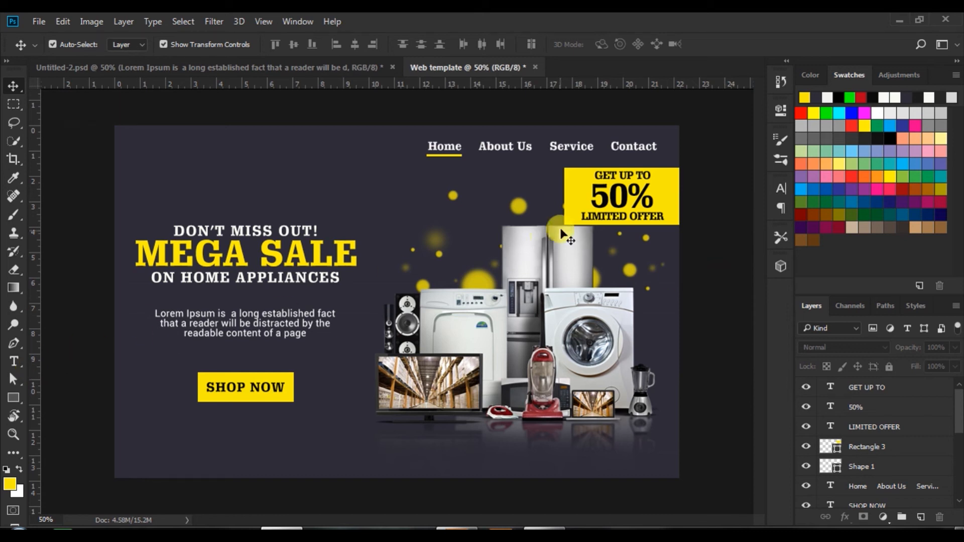
pyautogui.click(669, 198)
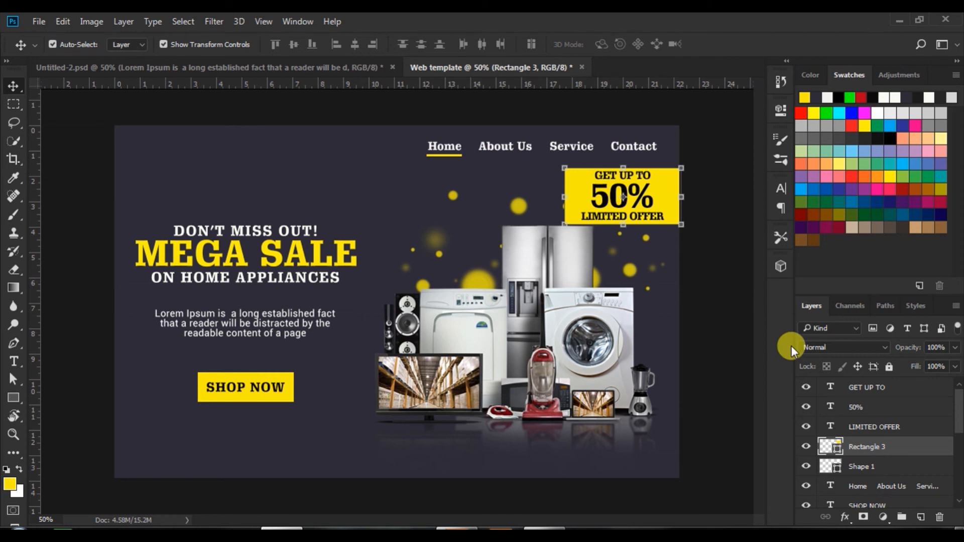
pyautogui.click(705, 335)
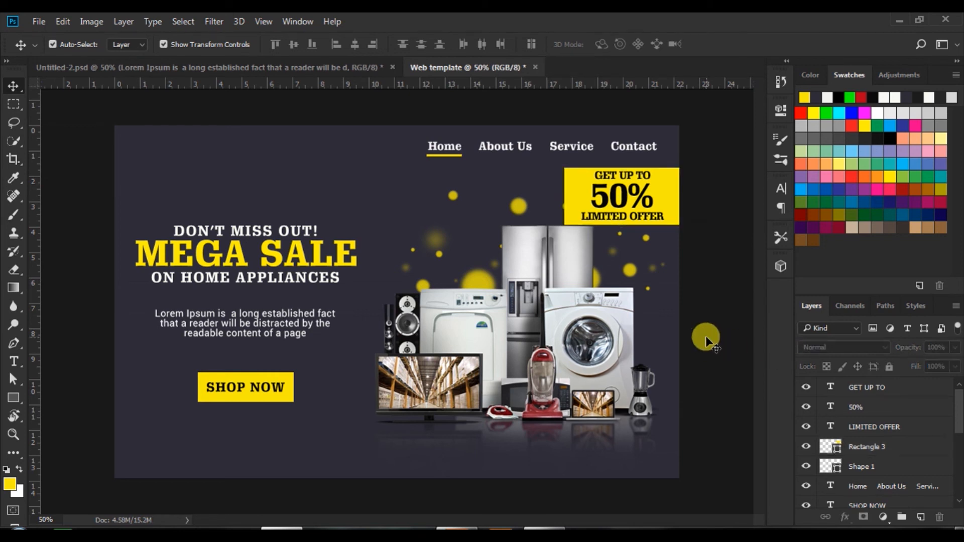
# Add the text "LOGO" in the banner's upper-left corner in Schadow BT Bold at 36 pt with color f8f6f7
pyautogui.click(14, 361)
pyautogui.click(127, 144)
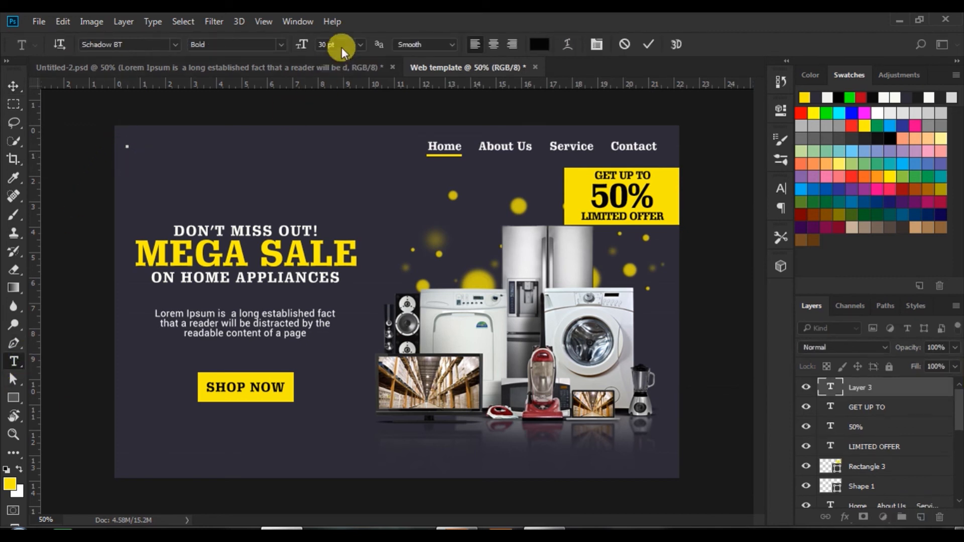
pyautogui.click(780, 190)
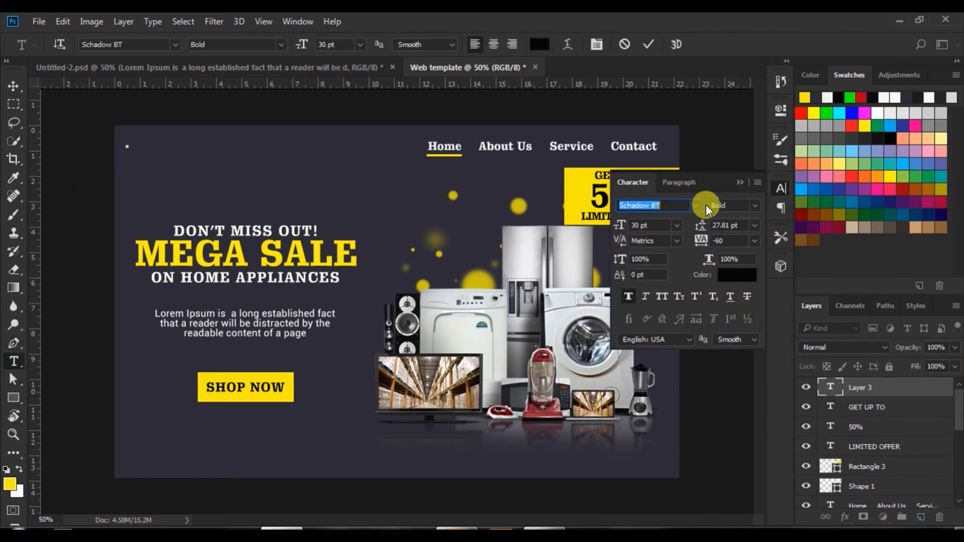
pyautogui.click(676, 225)
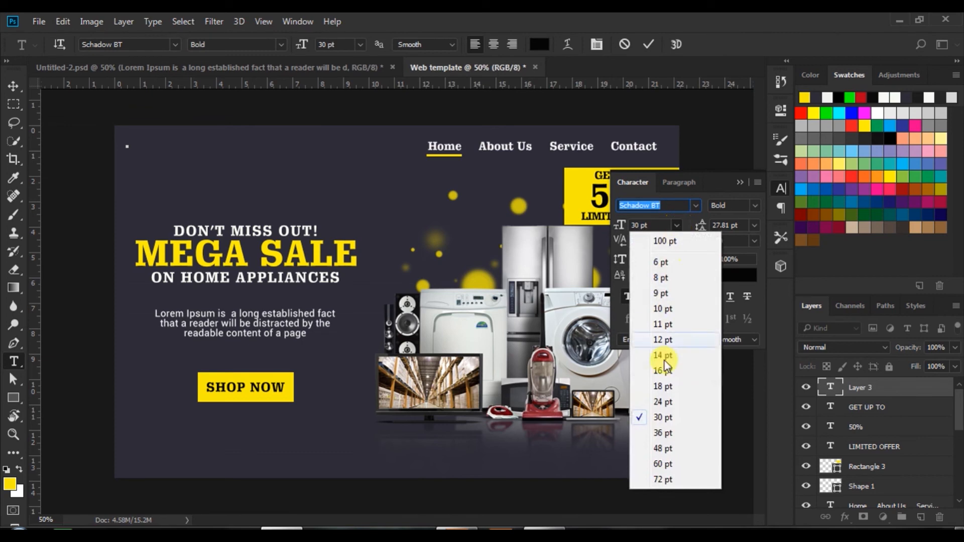
pyautogui.click(661, 433)
pyautogui.click(126, 145)
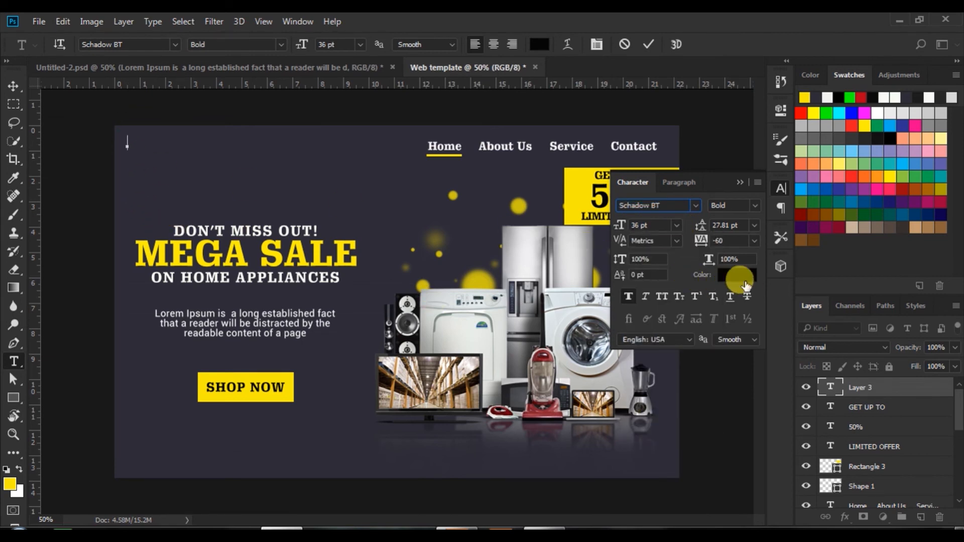
pyautogui.click(737, 275)
pyautogui.click(594, 160)
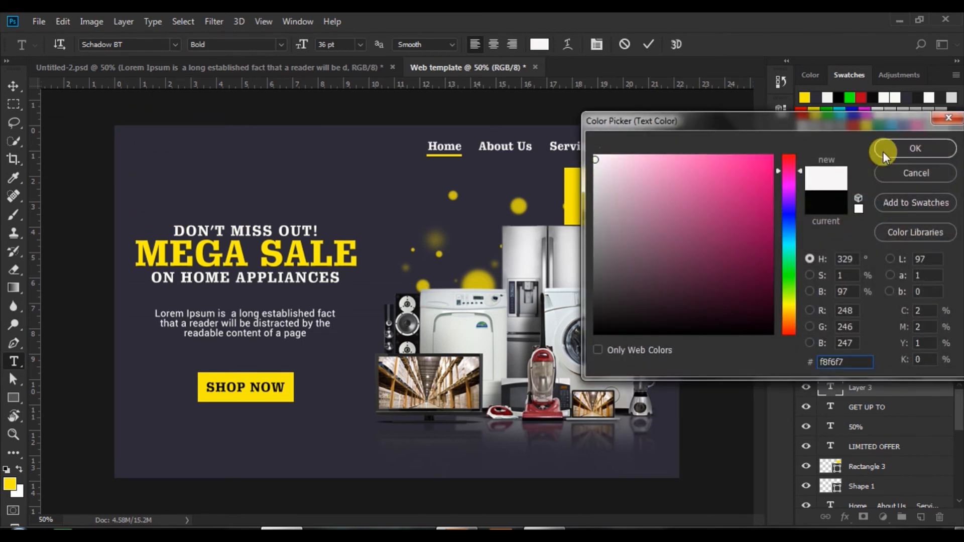
pyautogui.click(915, 148)
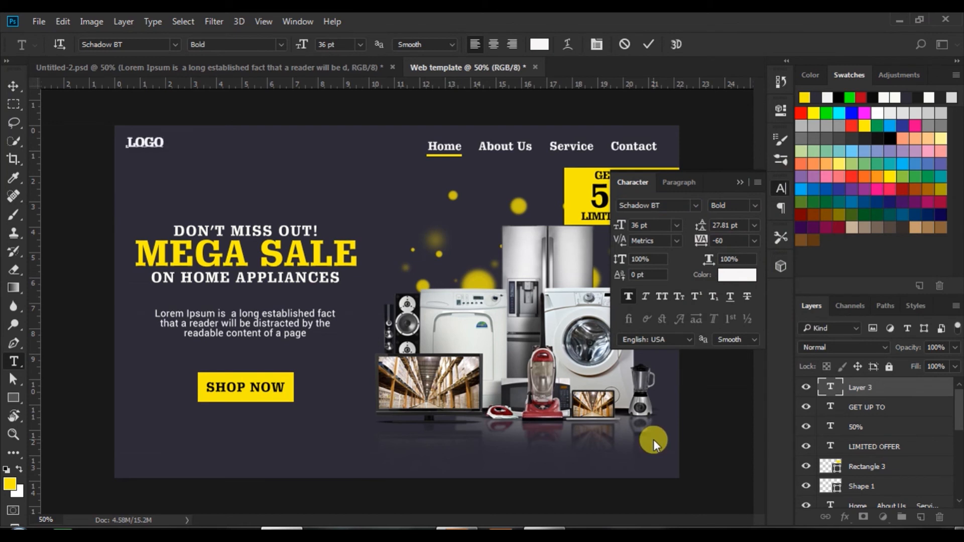
# Turn off faux bold for the LOGO text and move it slightly down, level with the navigation menu
pyautogui.moveTo(126, 139); pyautogui.dragTo(163, 143)
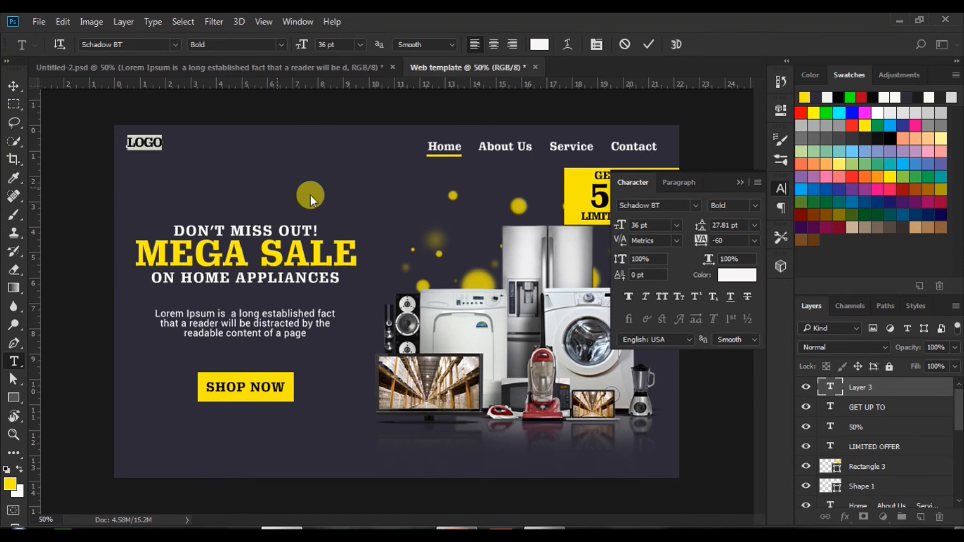
pyautogui.click(648, 44)
pyautogui.click(14, 86)
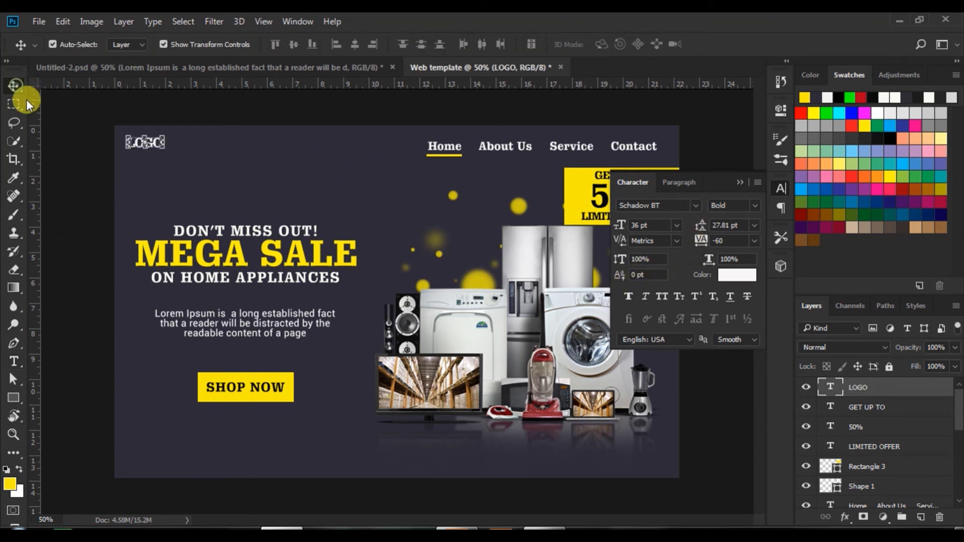
pyautogui.click(739, 182)
pyautogui.moveTo(146, 143); pyautogui.dragTo(152, 152)
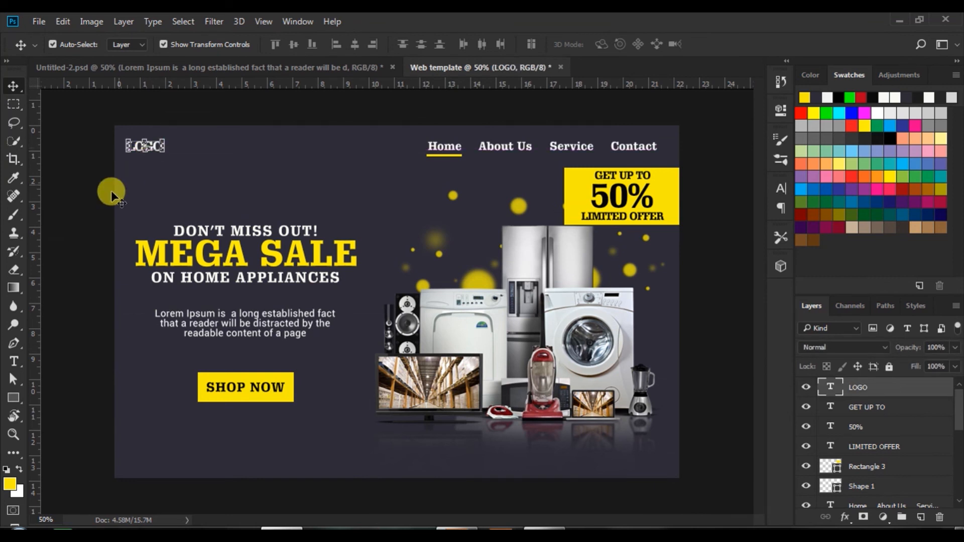
pyautogui.click(94, 209)
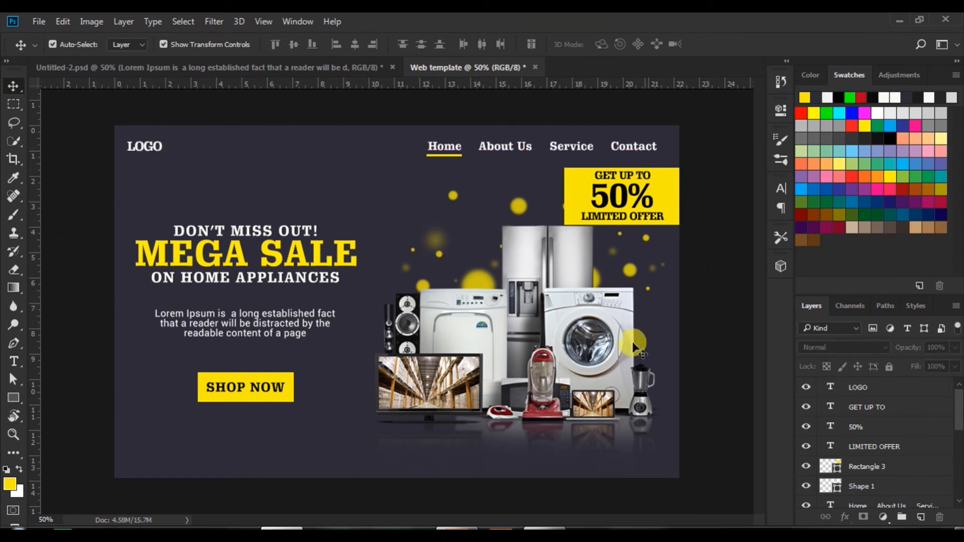
# Move the three headline lines, DON'T MISS OUT!, MEGA SALE and ON HOME APPLIANCES, slightly down together, closer to the paragraph
pyautogui.click(621, 355)
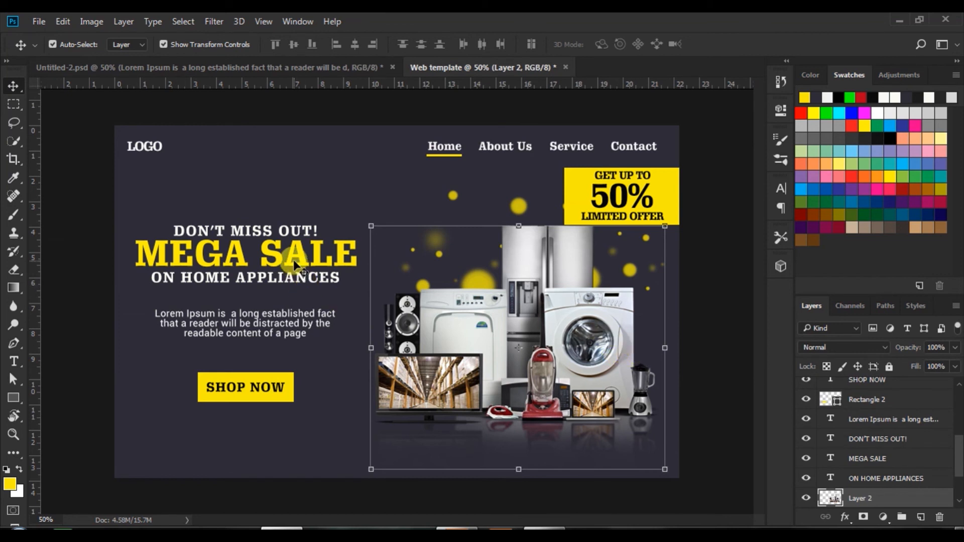
pyautogui.click(286, 231)
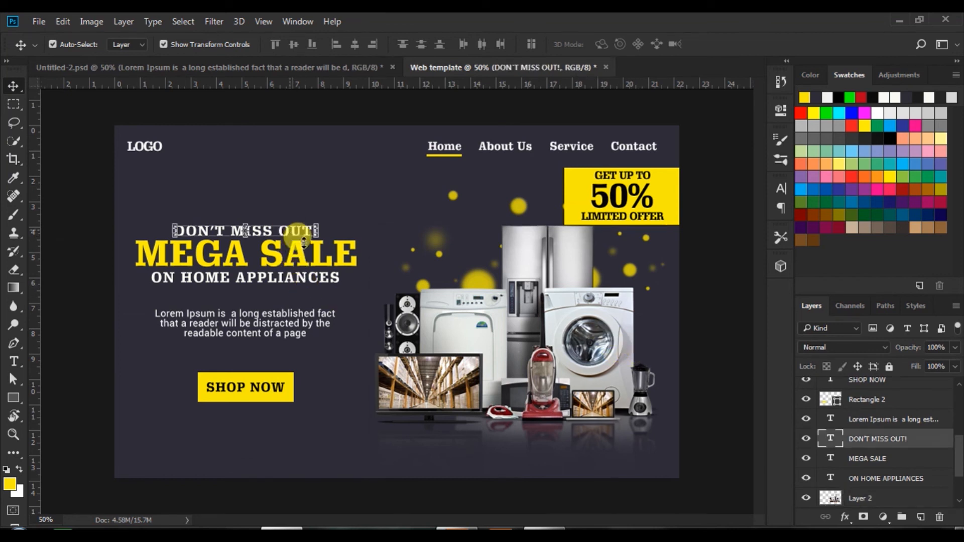
pyautogui.keyDown('shift'); pyautogui.click(861, 478); pyautogui.keyUp('shift')
pyautogui.hotkey('shift', 'Down')
pyautogui.hotkey('shift', 'Down')
pyautogui.click(370, 424)
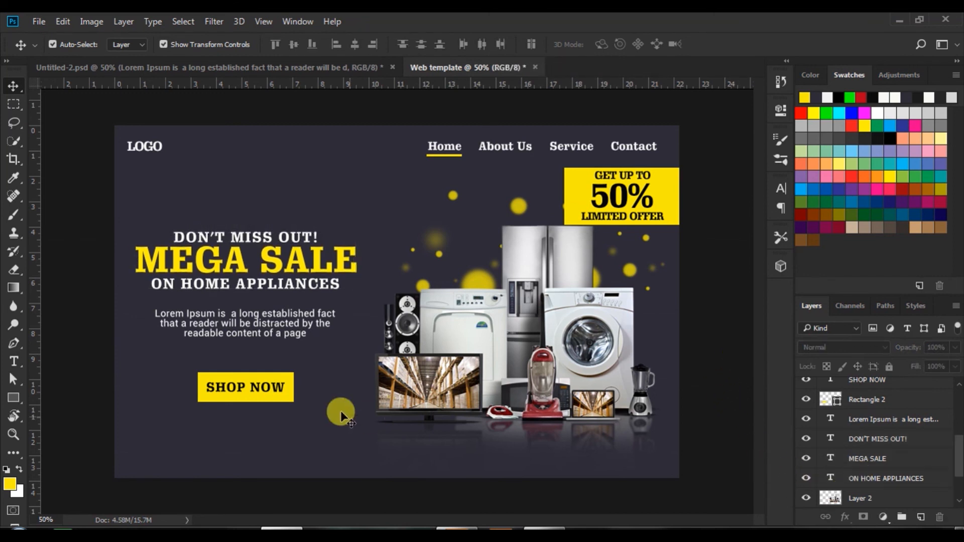
# Move the SHOP NOW text and its yellow rectangle slightly up together, closer to the paragraph
pyautogui.click(256, 388)
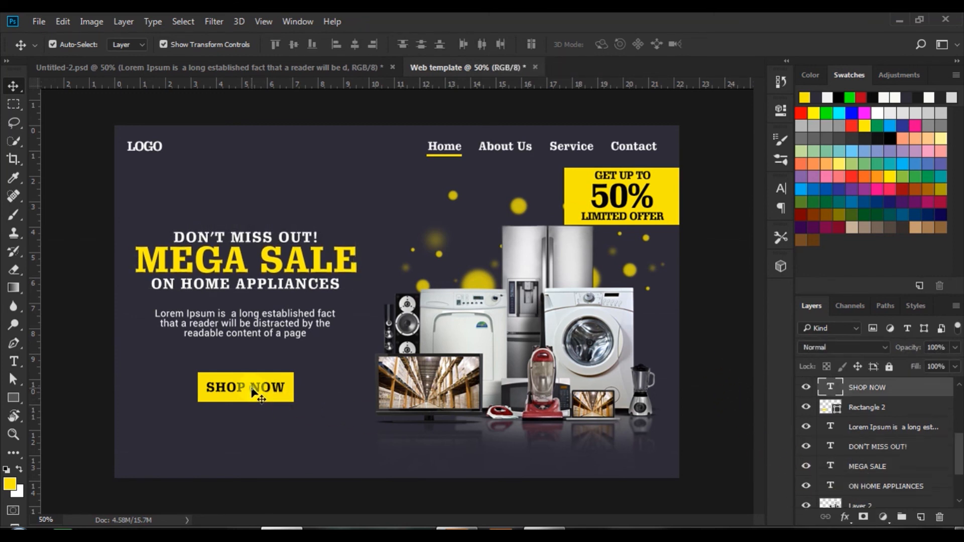
pyautogui.keyDown('shift'); pyautogui.click(824, 407); pyautogui.keyUp('shift')
pyautogui.moveTo(279, 372); pyautogui.dragTo(280, 371)
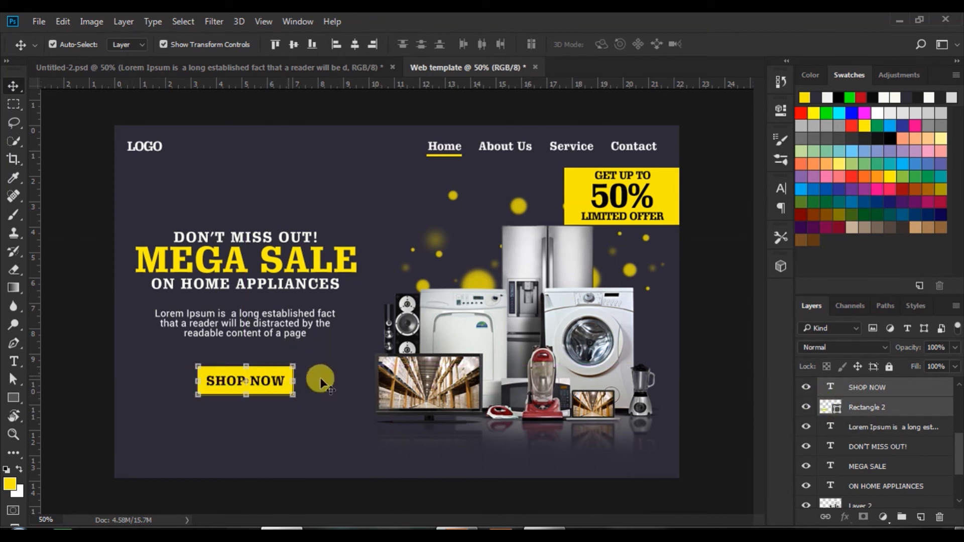
pyautogui.click(717, 377)
# Add a new layer directly above Rectangle 1 and set the foreground color to a lighter shade of the banner's dark background color
pyautogui.scroll(-3, 828, 472)
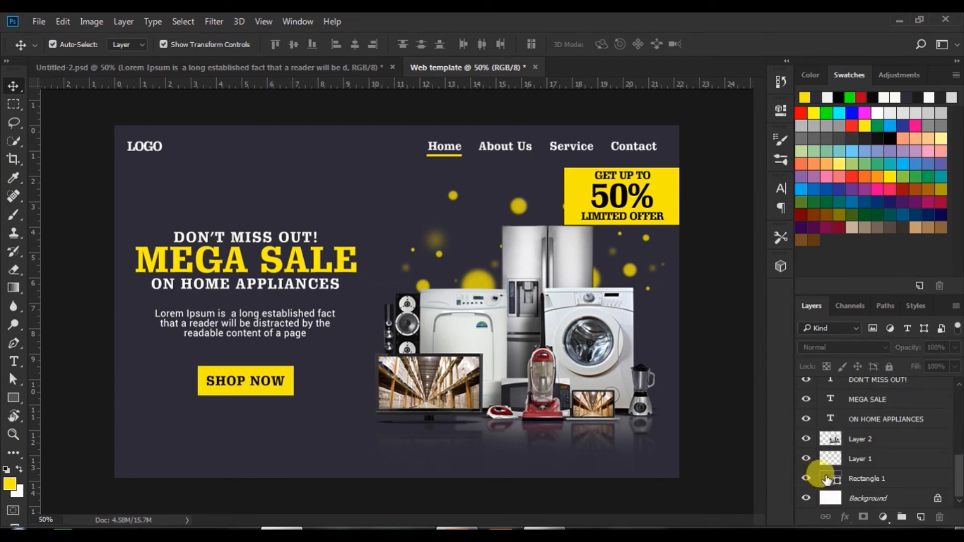
pyautogui.click(825, 479)
pyautogui.click(920, 517)
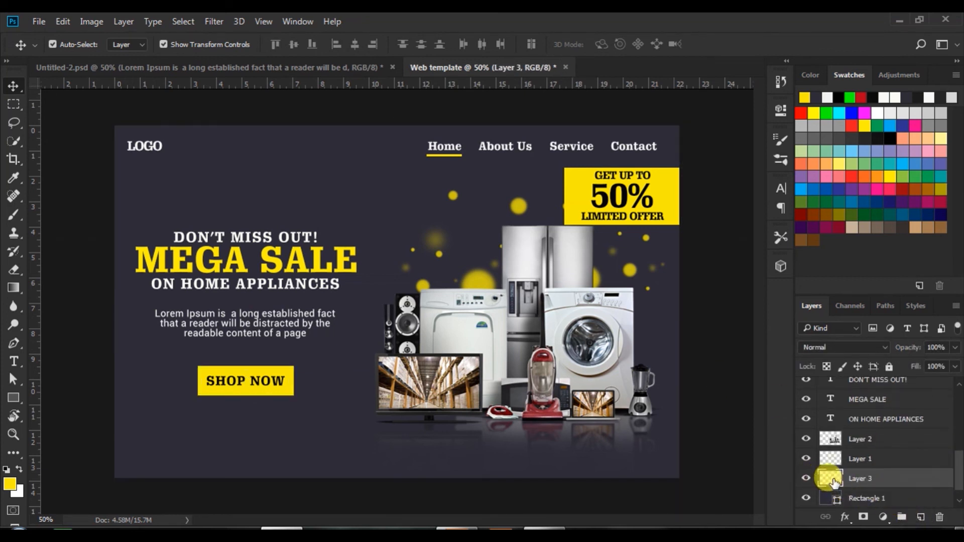
pyautogui.click(10, 483)
pyautogui.click(185, 436)
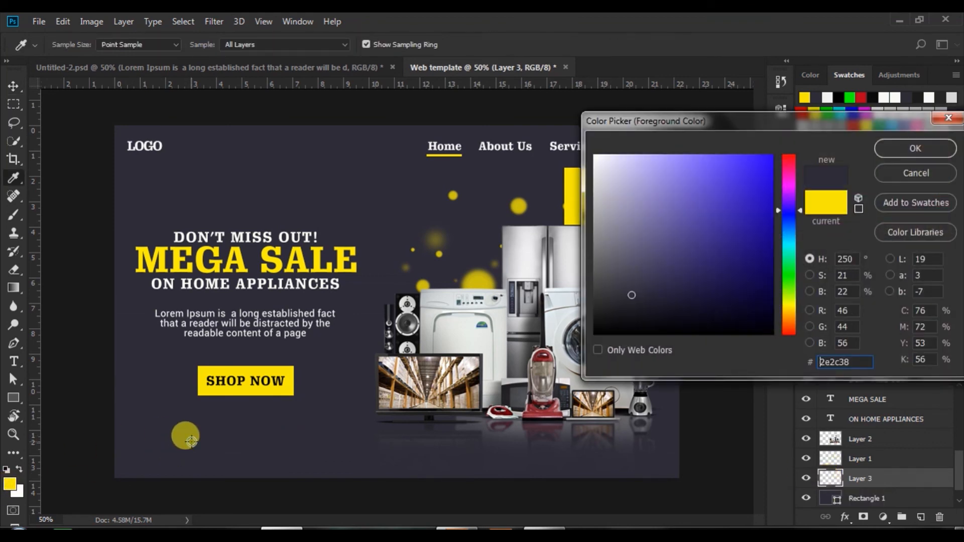
pyautogui.moveTo(618, 285); pyautogui.dragTo(630, 260)
pyautogui.click(901, 149)
# Set the Brush tool to the soft round brush at 200 px with 0% hardness
pyautogui.click(14, 215)
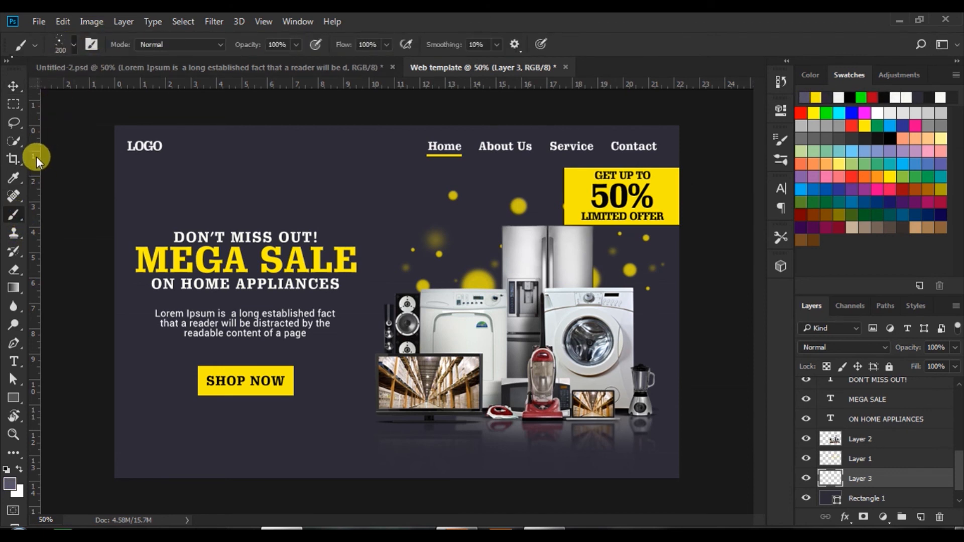
pyautogui.click(74, 44)
pyautogui.scroll(2, 178, 200)
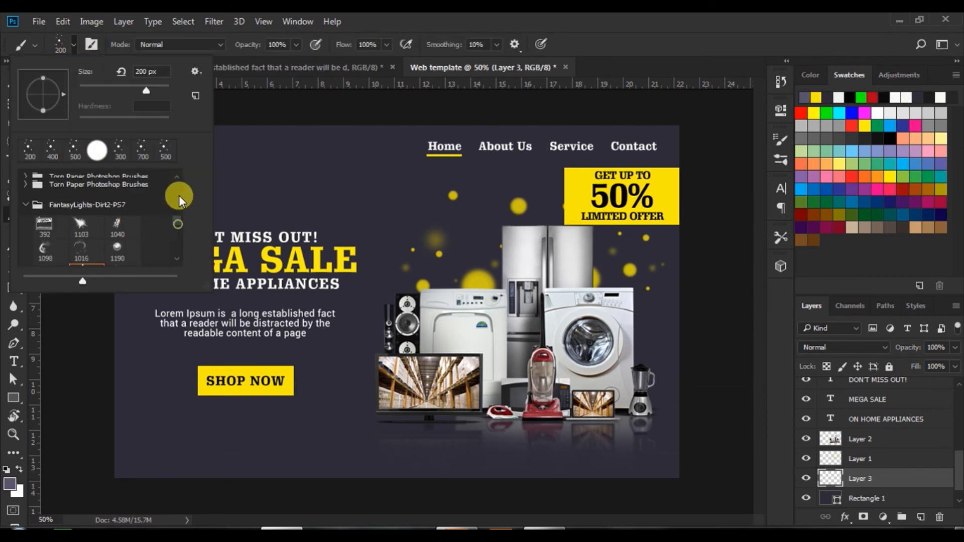
pyautogui.scroll(2, 176, 175)
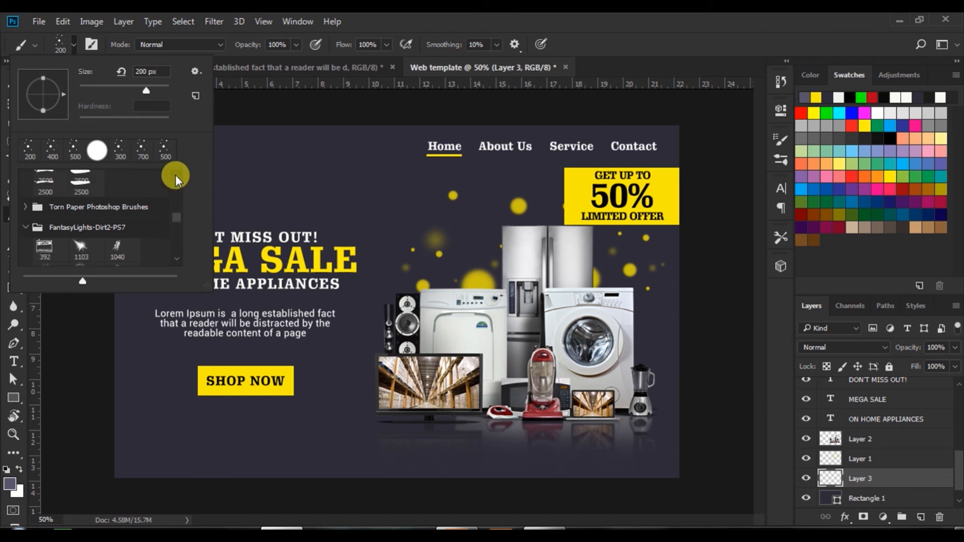
pyautogui.scroll(1, 179, 176)
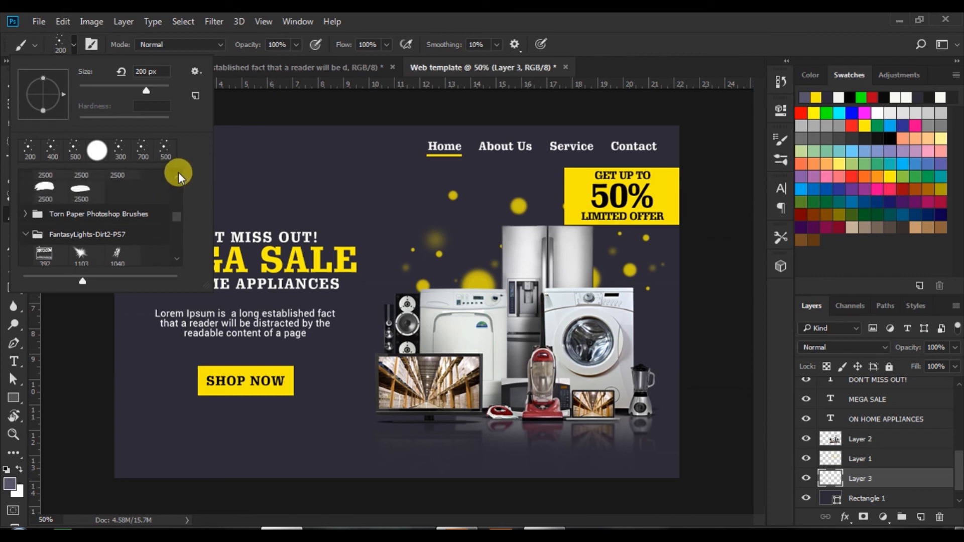
pyautogui.scroll(2, 176, 200)
pyautogui.click(94, 149)
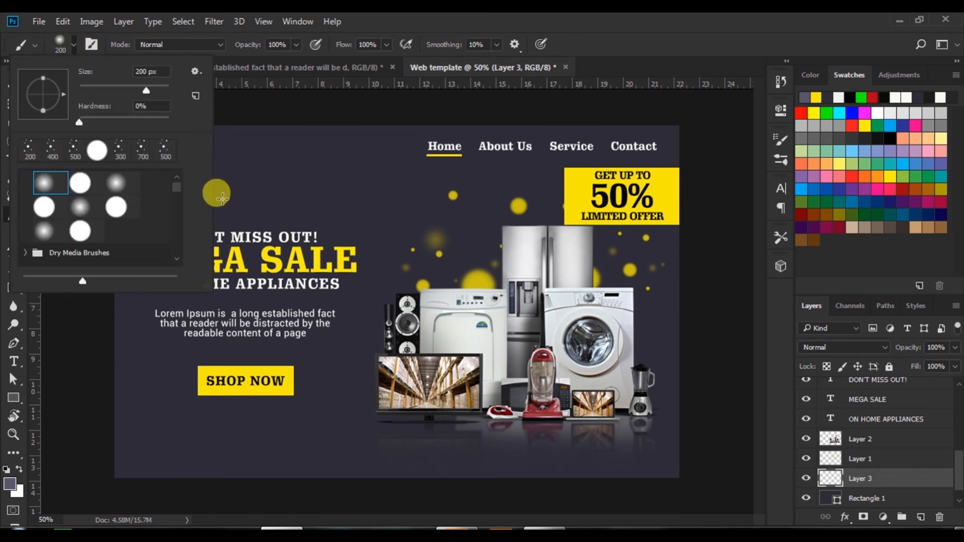
pyautogui.click(73, 44)
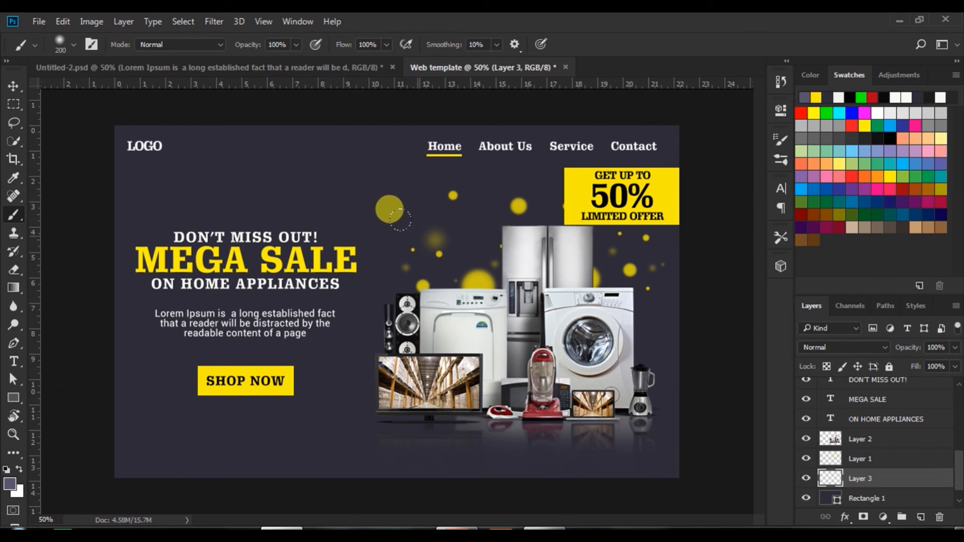
# Enlarge the brush to 900 px and paint a soft glow on the new layer behind the appliances with two dabs at the refrigerator
pyautogui.press(']')
pyautogui.press(']')
pyautogui.press(']')
pyautogui.press(']')
pyautogui.press(']')
pyautogui.press(']')
pyautogui.press(']')
pyautogui.press(']')
pyautogui.press(']')
pyautogui.press(']')
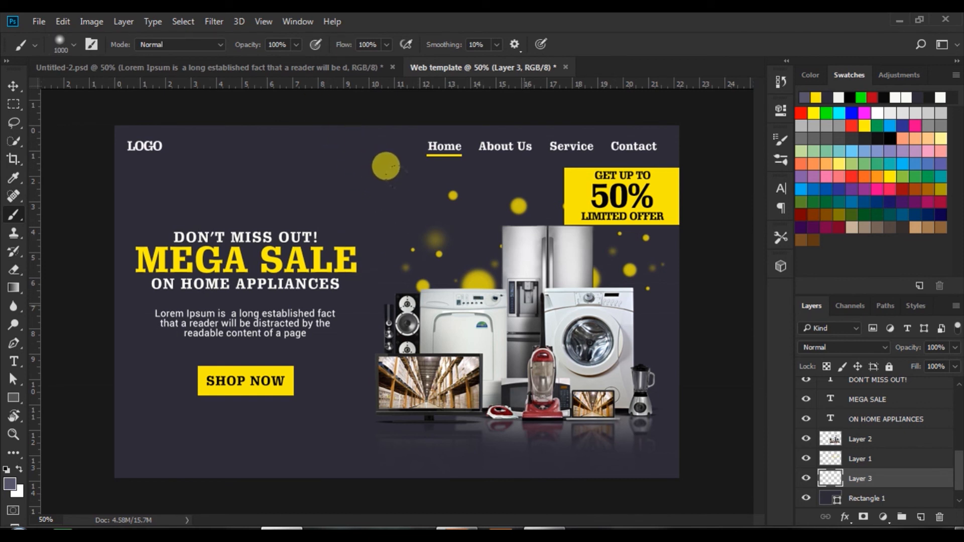
pyautogui.press('[')
pyautogui.press('[')
pyautogui.click(524, 303)
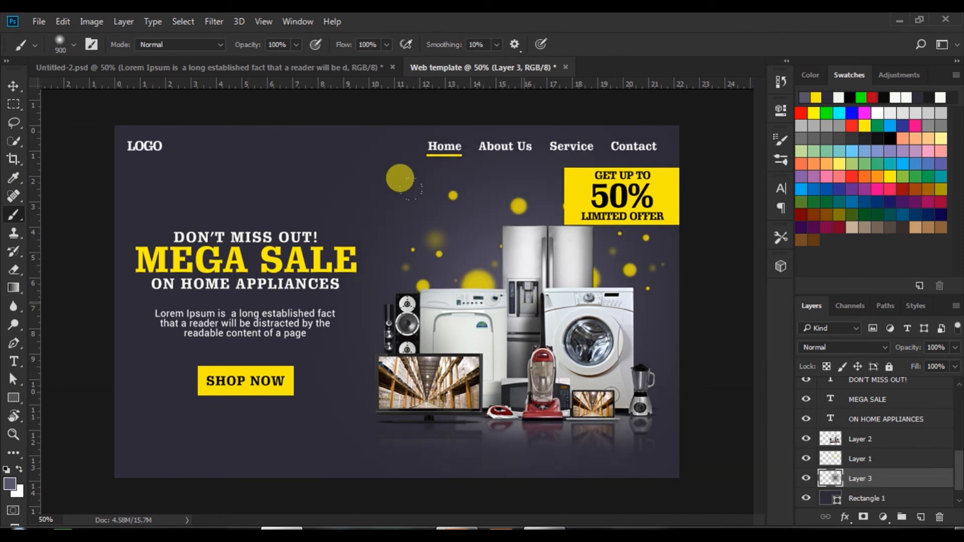
pyautogui.click(518, 305)
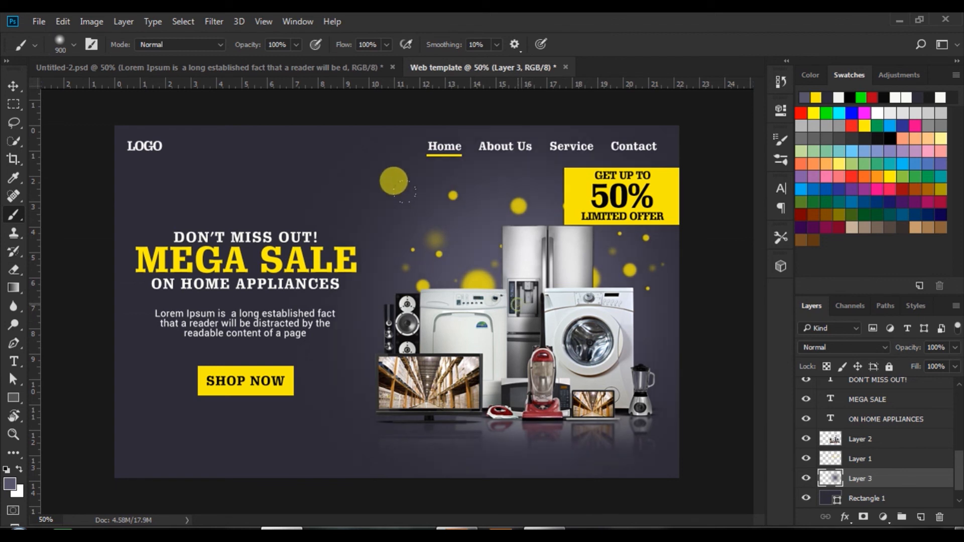
# Raise the opacity of Layer 1 so the yellow bokeh dots look brighter, and leave no layer selected
pyautogui.click(13, 85)
pyautogui.click(828, 458)
pyautogui.click(954, 347)
pyautogui.moveTo(941, 362)
pyautogui.mouseDown()
pyautogui.moveTo(921, 362)
pyautogui.moveTo(956, 364)
pyautogui.mouseUp()
pyautogui.click(721, 378)
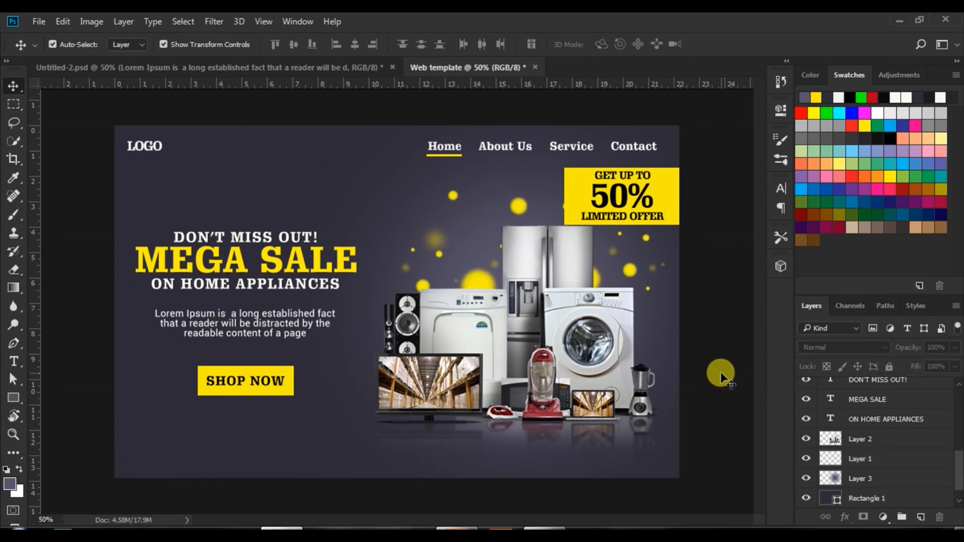